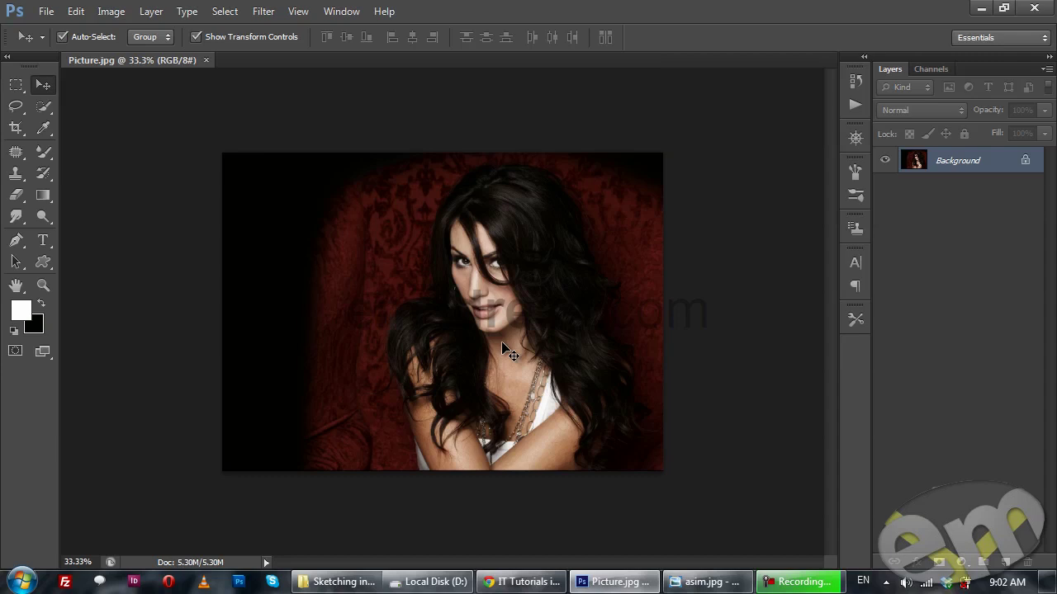
- Try to apply the Oil Paint filter to the photo
click(250, 14)
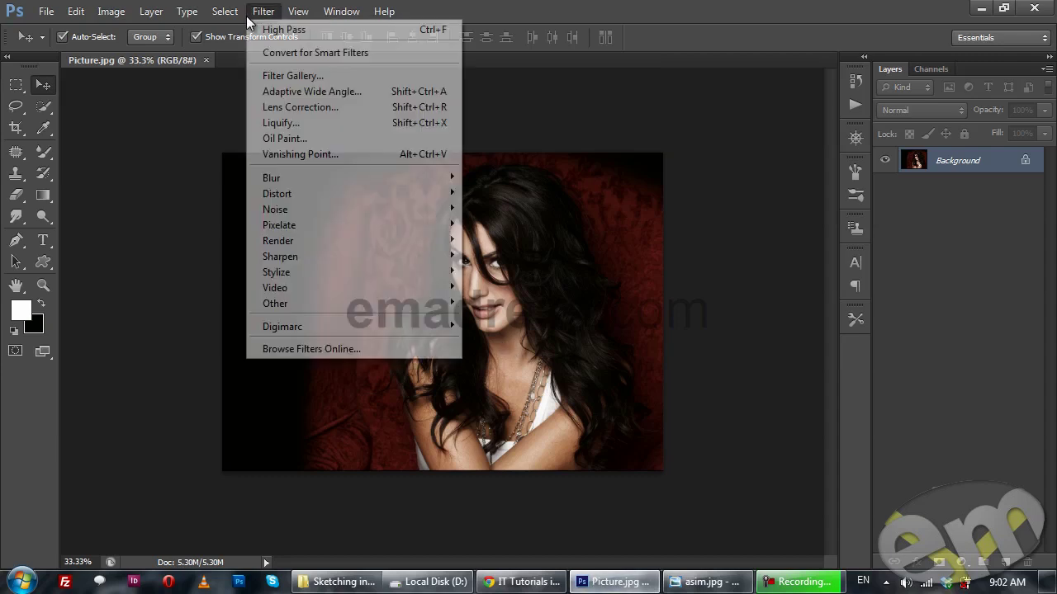
click(304, 140)
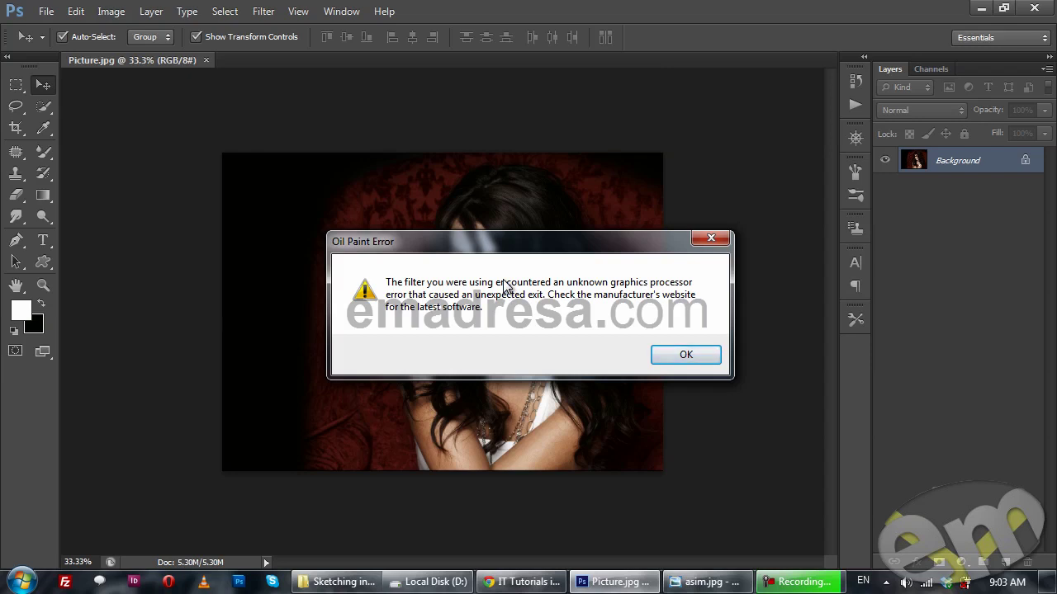
click(714, 356)
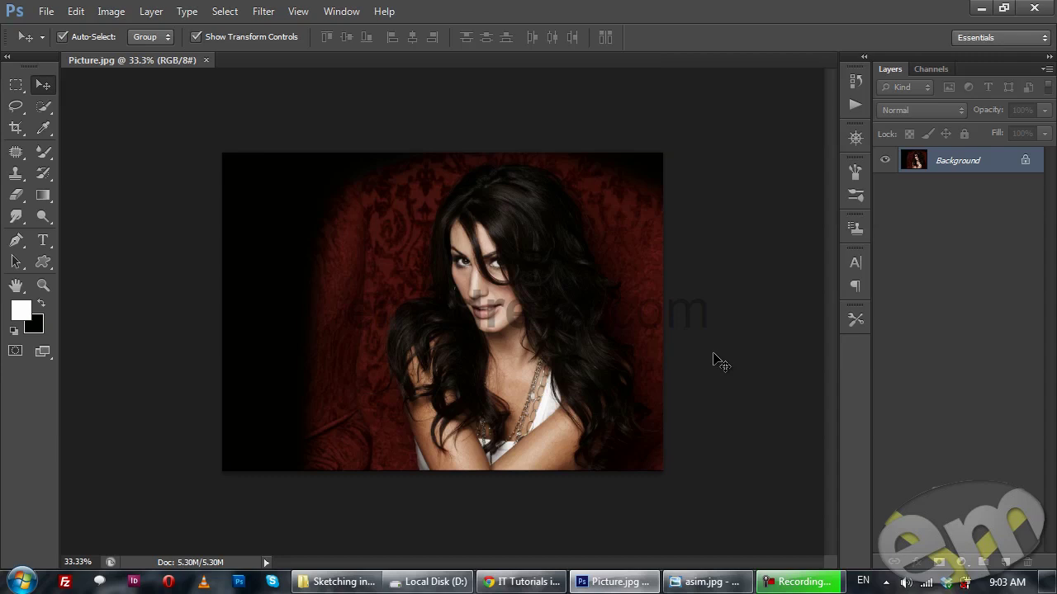
- Activate the Brush tool and look through the available brush presets, including the flat bristle brush at the end of the list
mouse_move(43, 152)
mouse_down()
mouse_move(104, 161)
mouse_move(92, 151)
mouse_up()
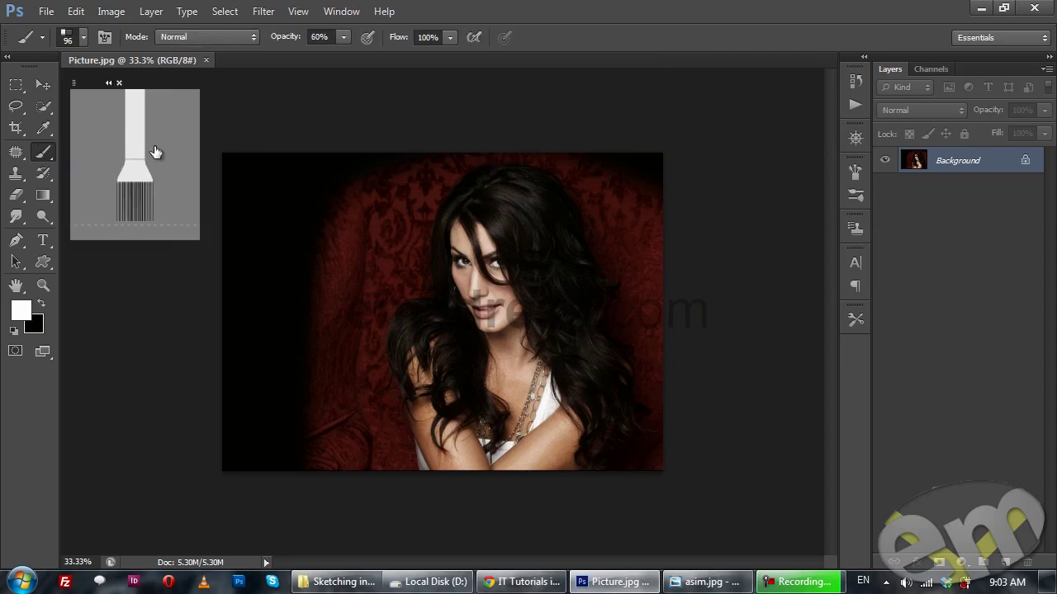
click(83, 35)
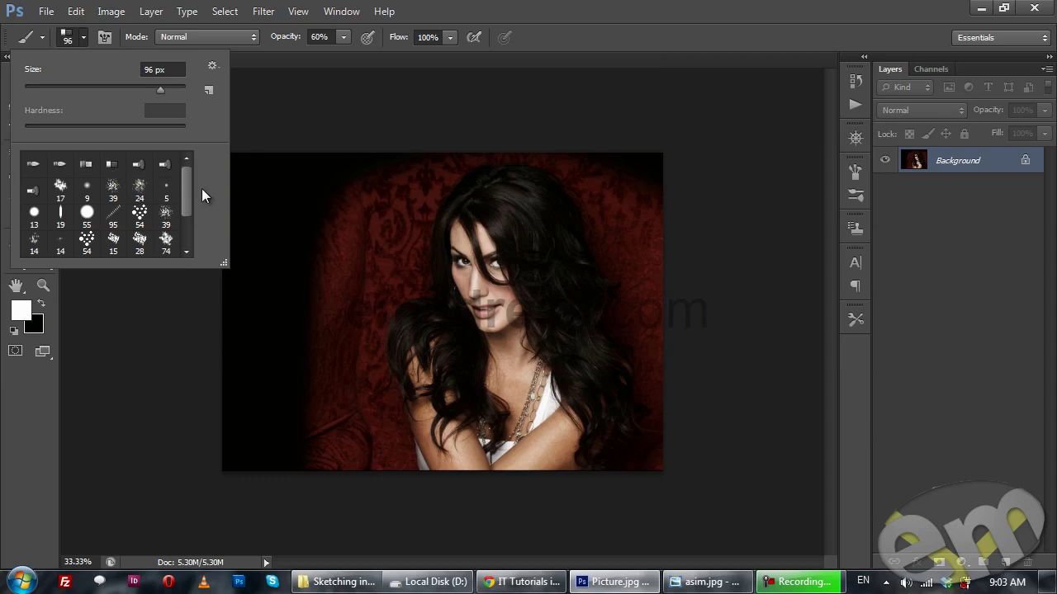
drag(191, 183, 187, 230)
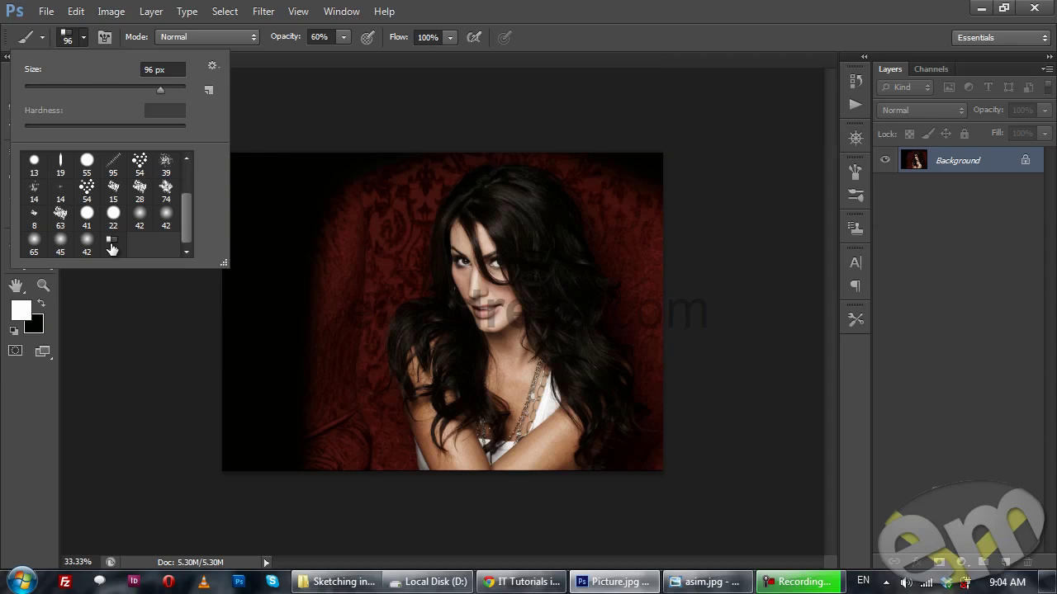
drag(183, 226, 193, 191)
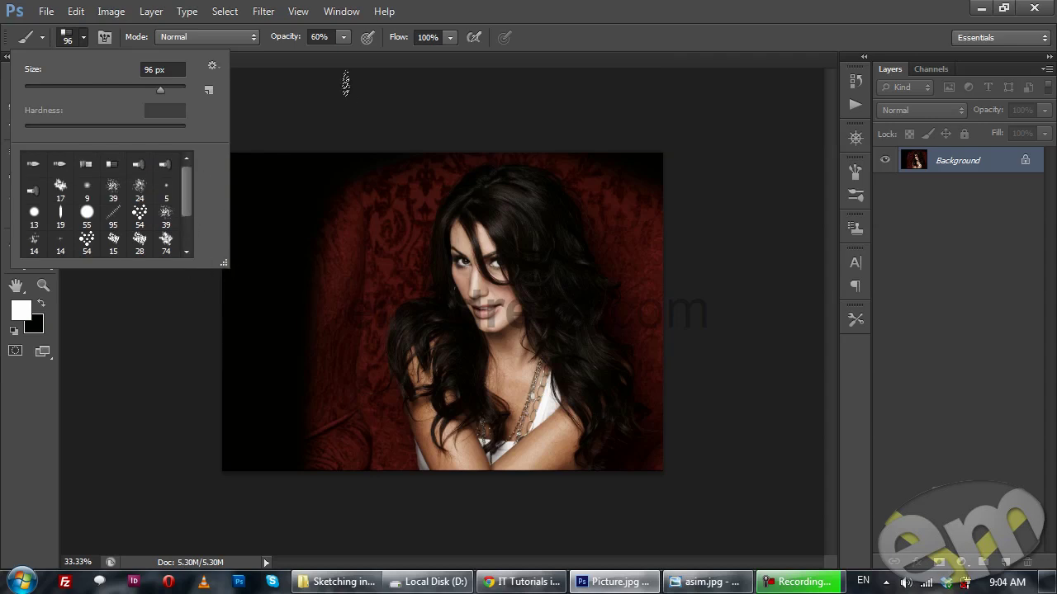
click(87, 34)
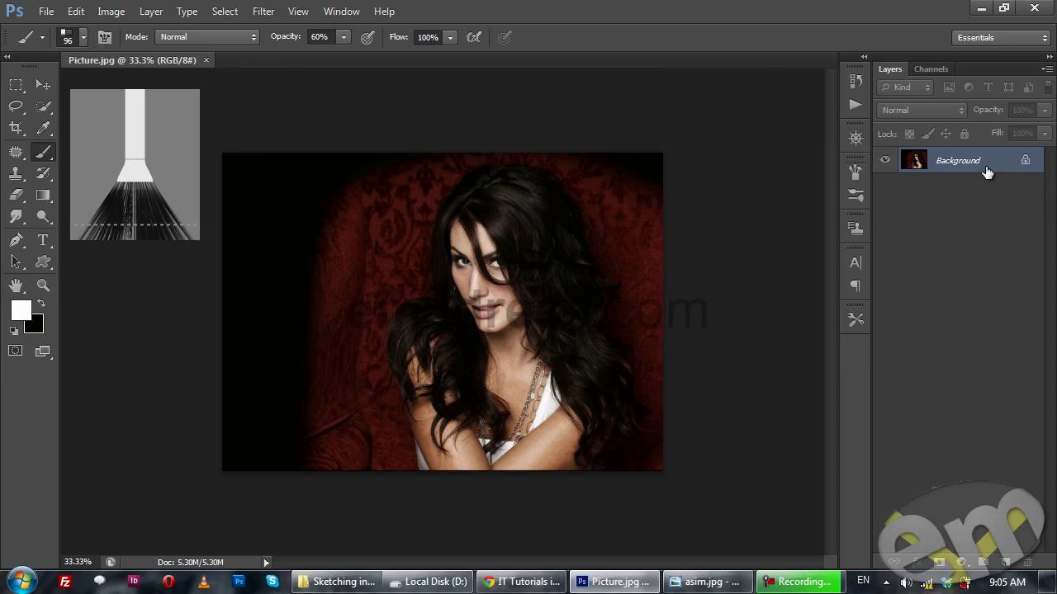
- Duplicate the Background layer and apply a High Pass filter with a 4.0 pixel radius to the copy
key(ctrl+j)
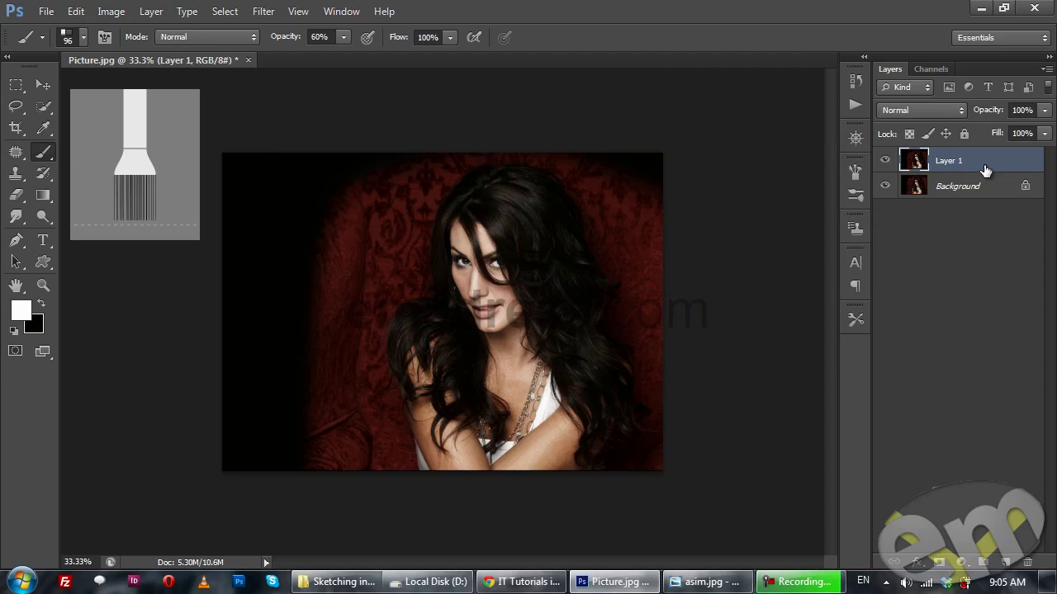
click(269, 12)
mouse_move(306, 303)
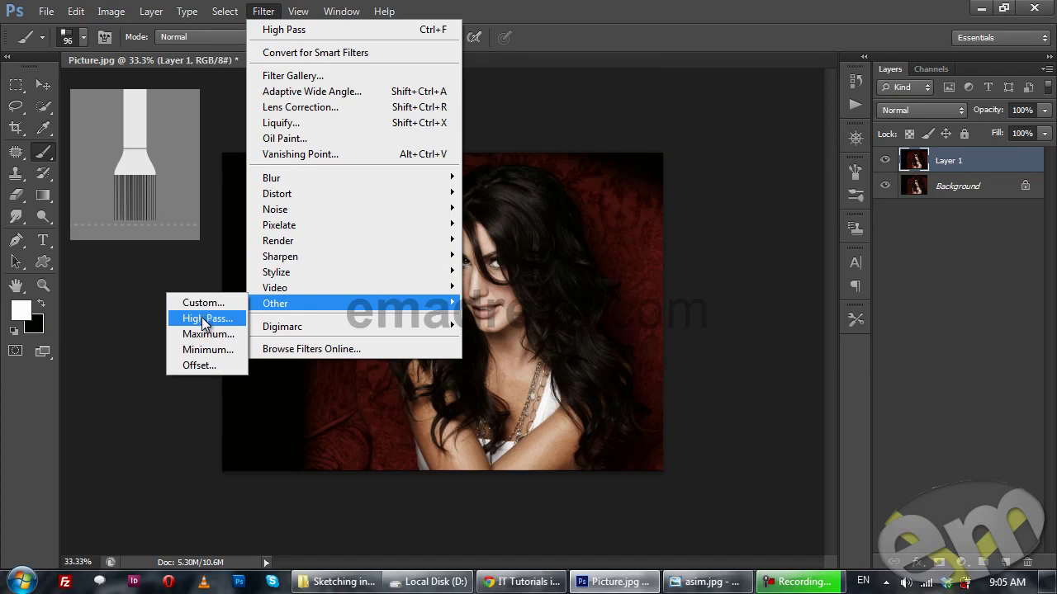
click(204, 319)
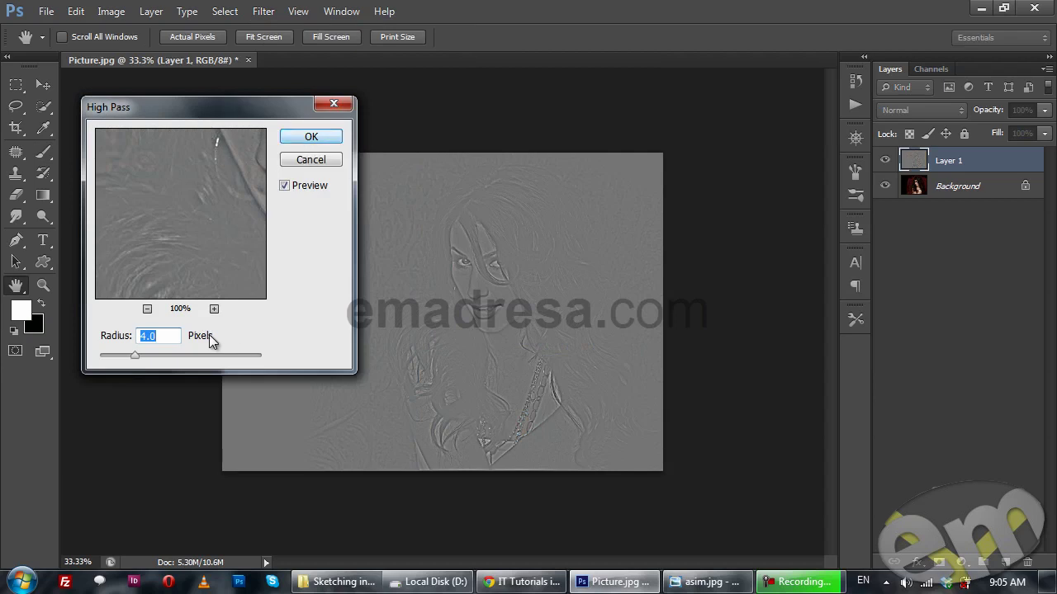
click(312, 136)
key(b)
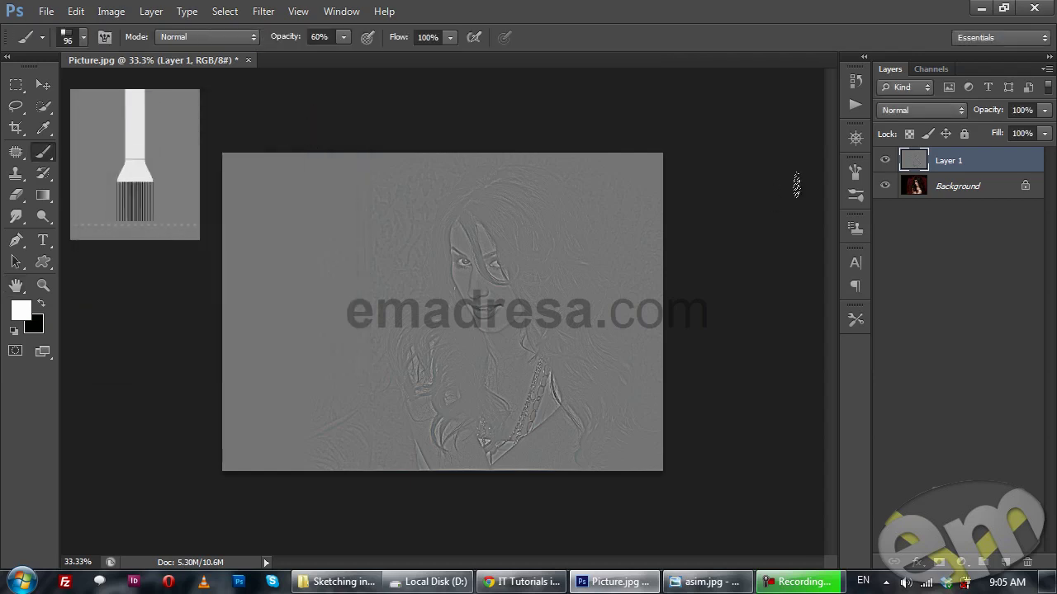
- Set the blend mode of Layer 1 to Overlay and compare the image with the layer hidden and shown
click(924, 110)
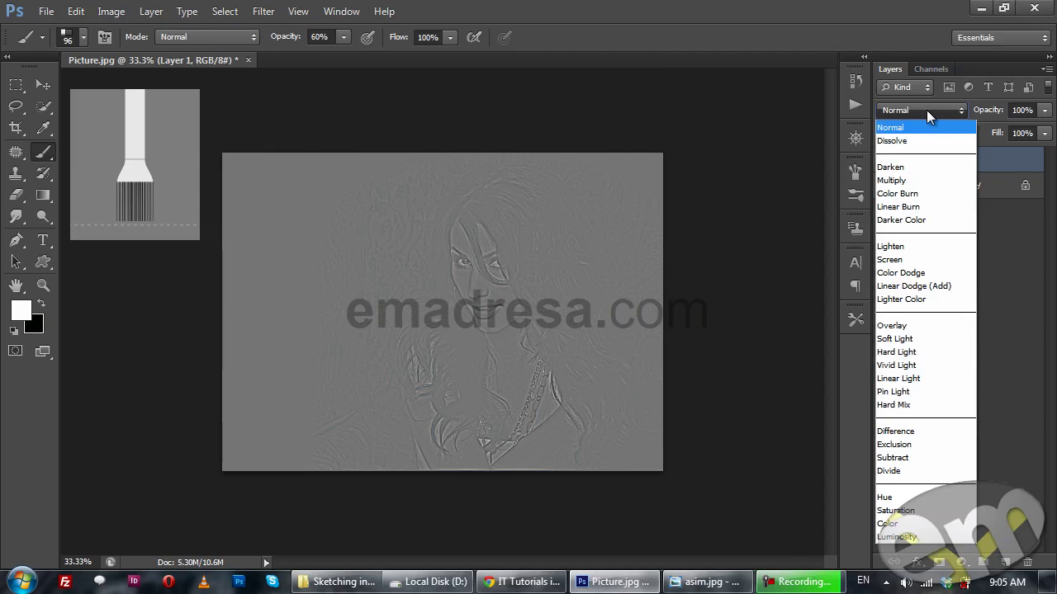
click(890, 326)
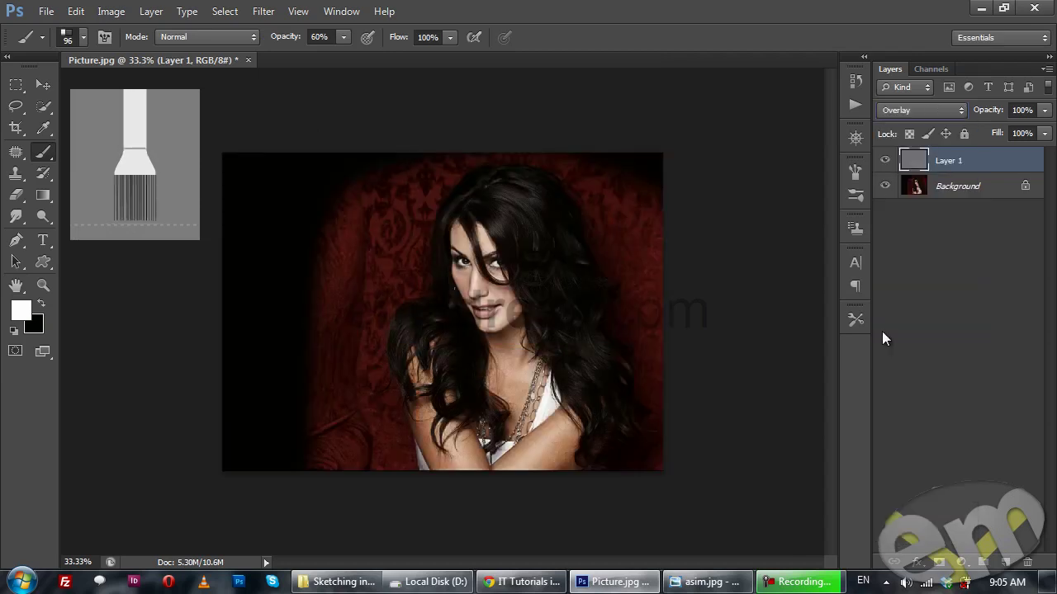
click(886, 162)
click(886, 161)
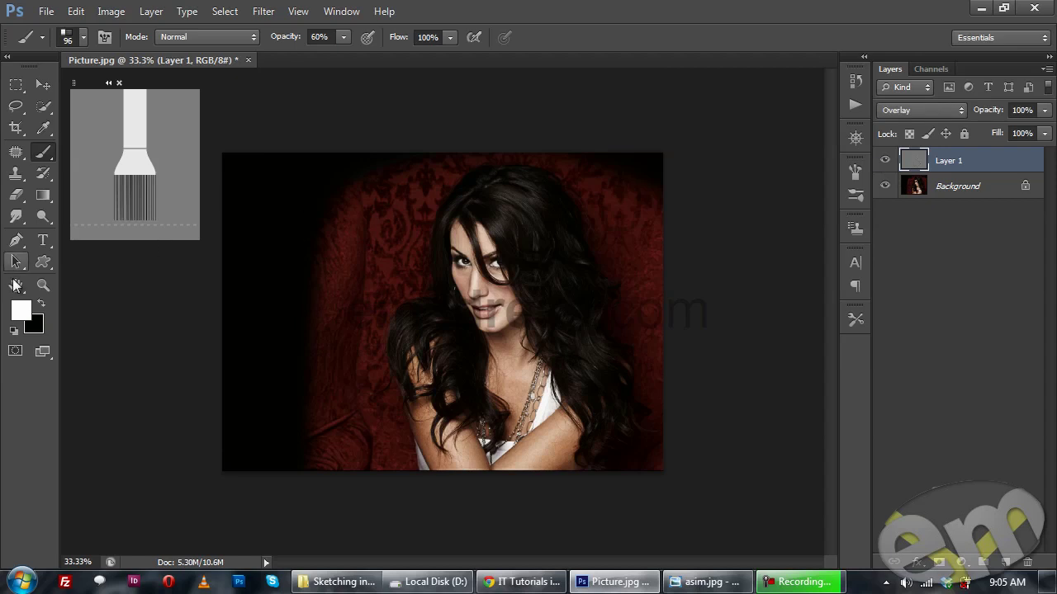
- View the woman's face at 100% zoom and compare the sharpening with Layer 1 hidden and shown
click(42, 289)
click(409, 38)
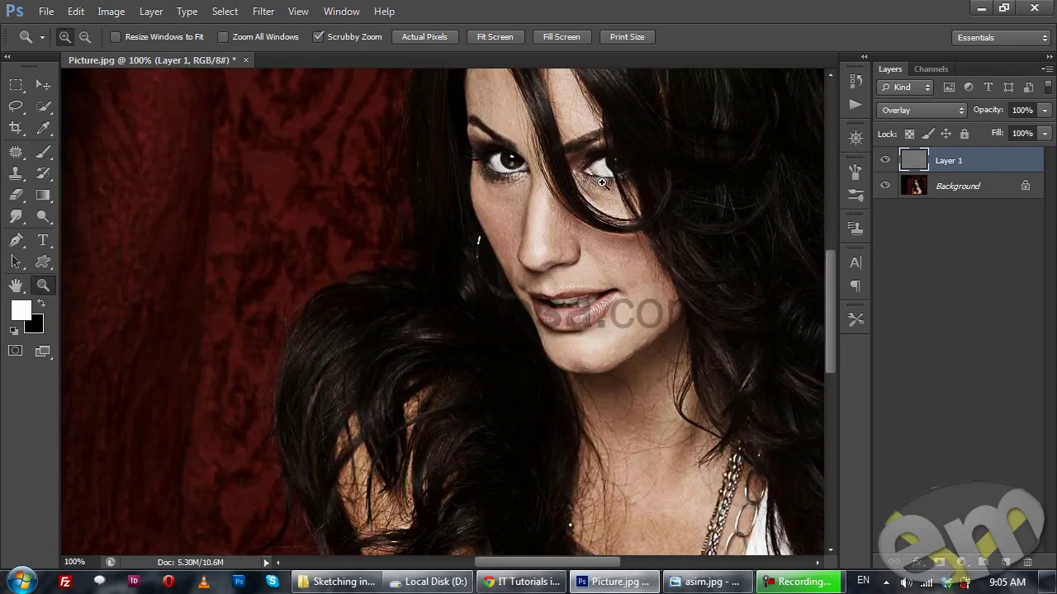
drag(602, 194, 584, 287)
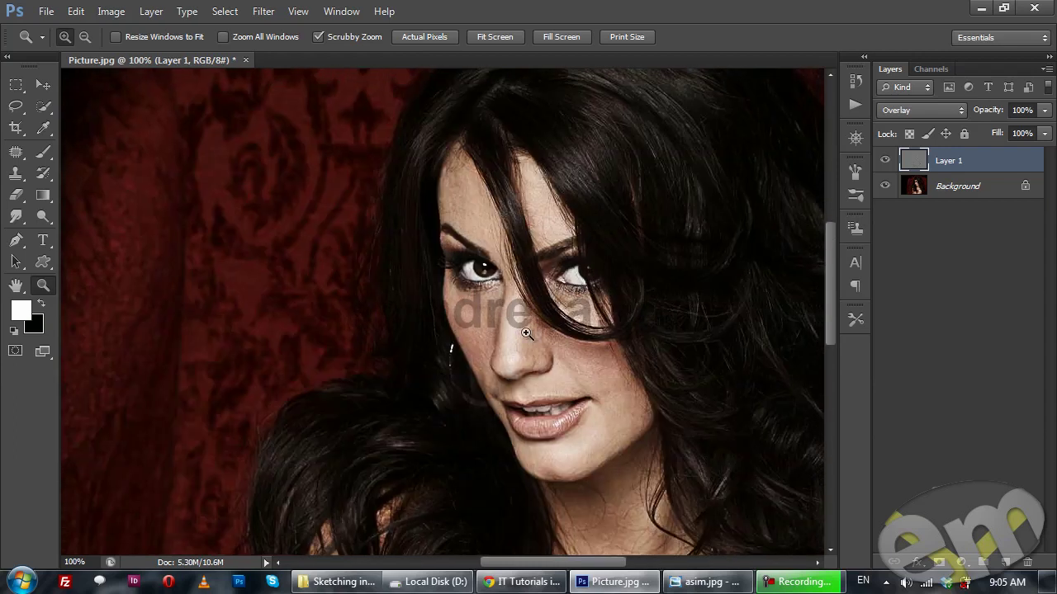
click(887, 160)
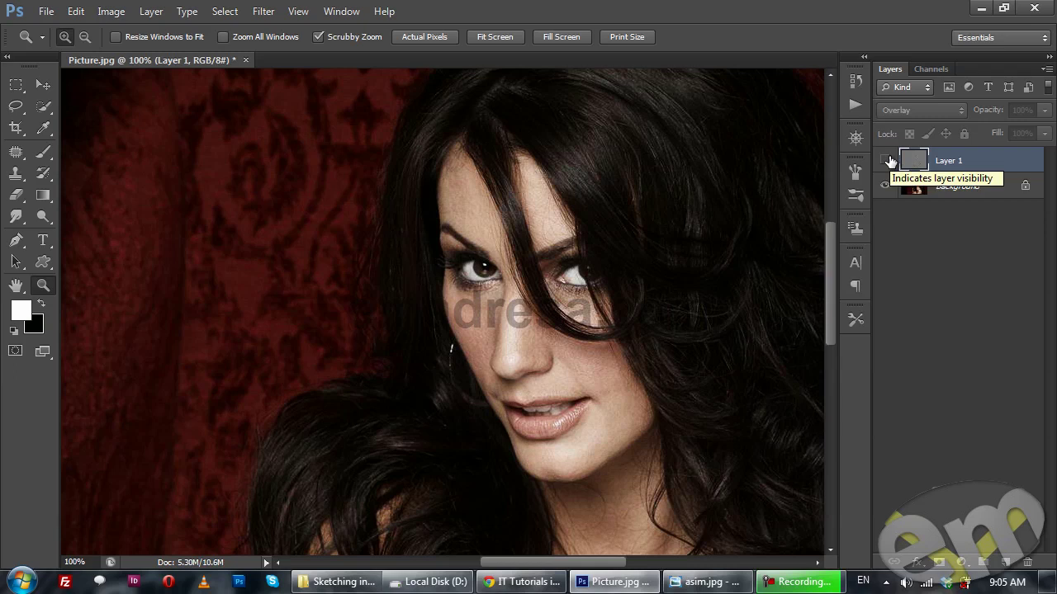
click(887, 160)
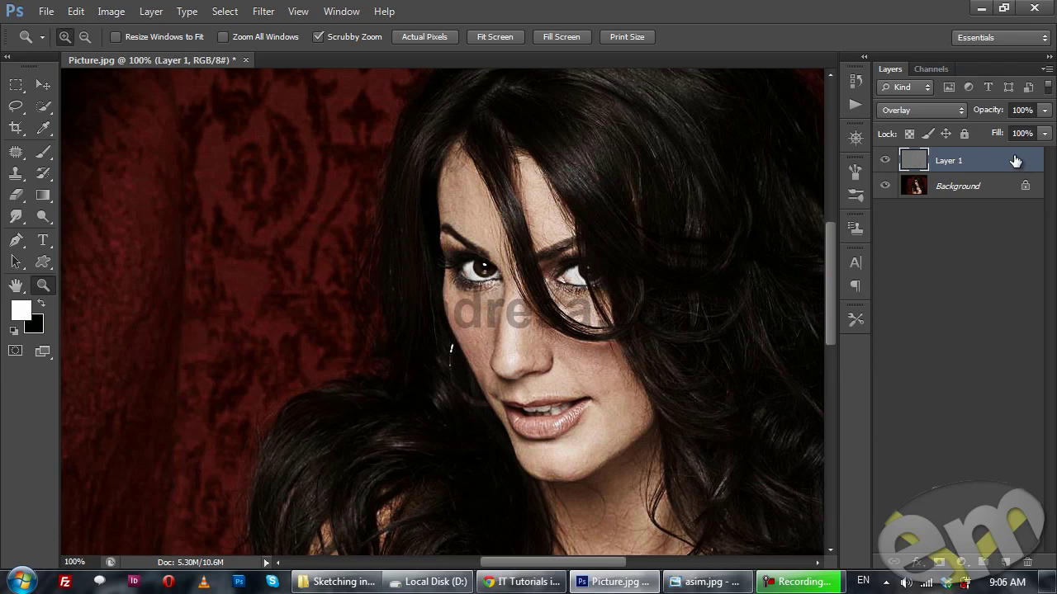
click(263, 10)
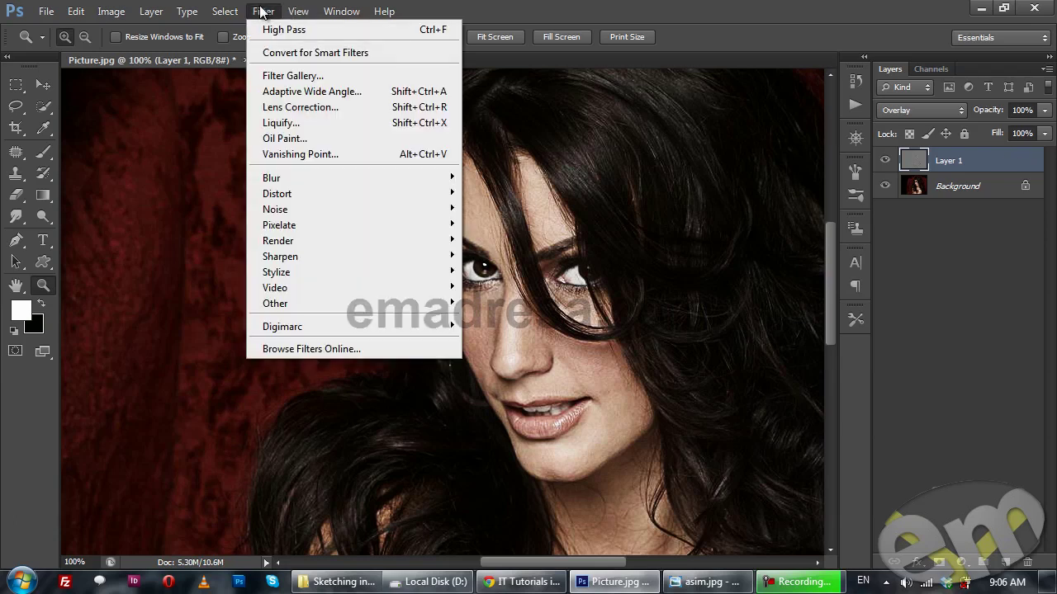
mouse_move(313, 260)
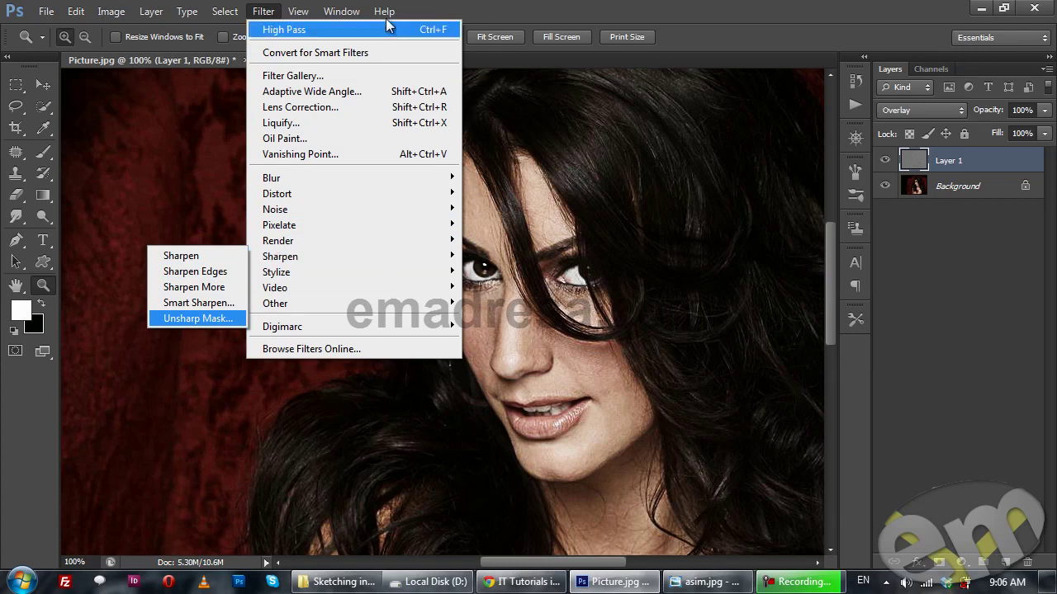
click(263, 11)
click(383, 11)
click(771, 3)
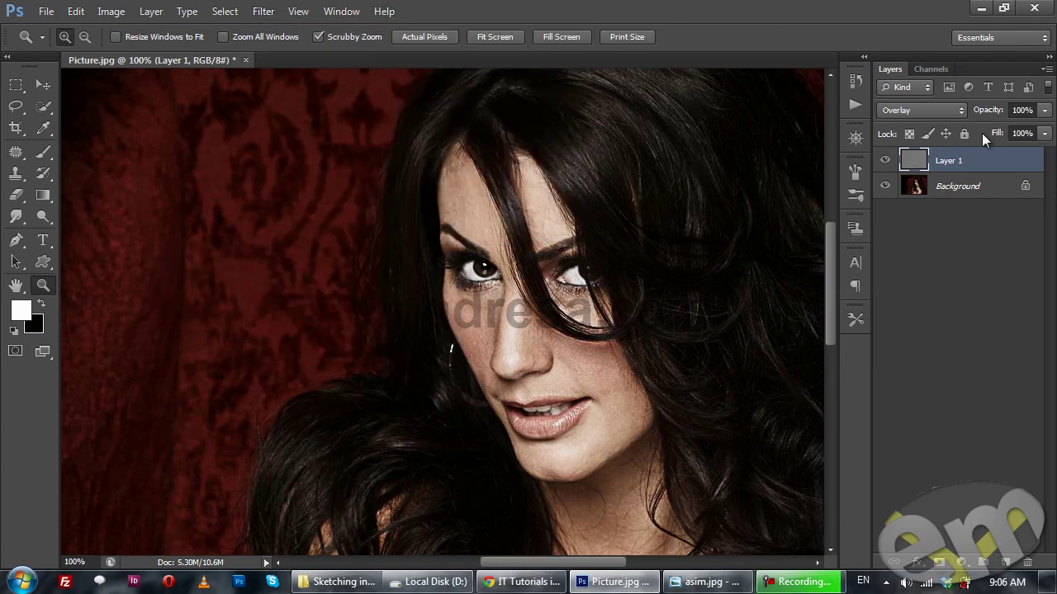
- Reduce the opacity of Layer 1 to 50% and merge it with the Background layer
click(1022, 110)
text(50)
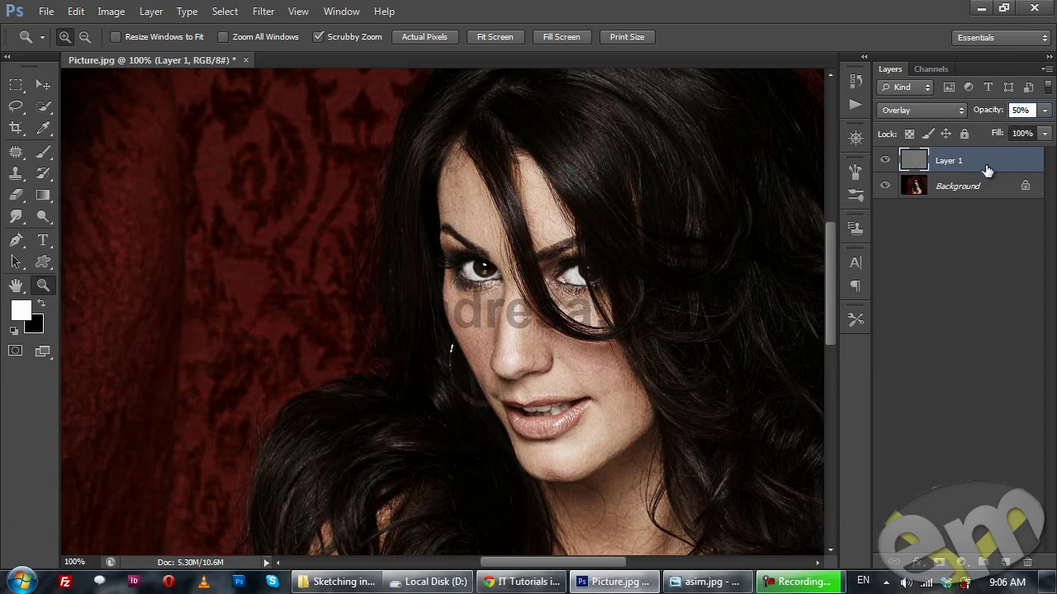
click(993, 185)
click(993, 162)
key(Delete)
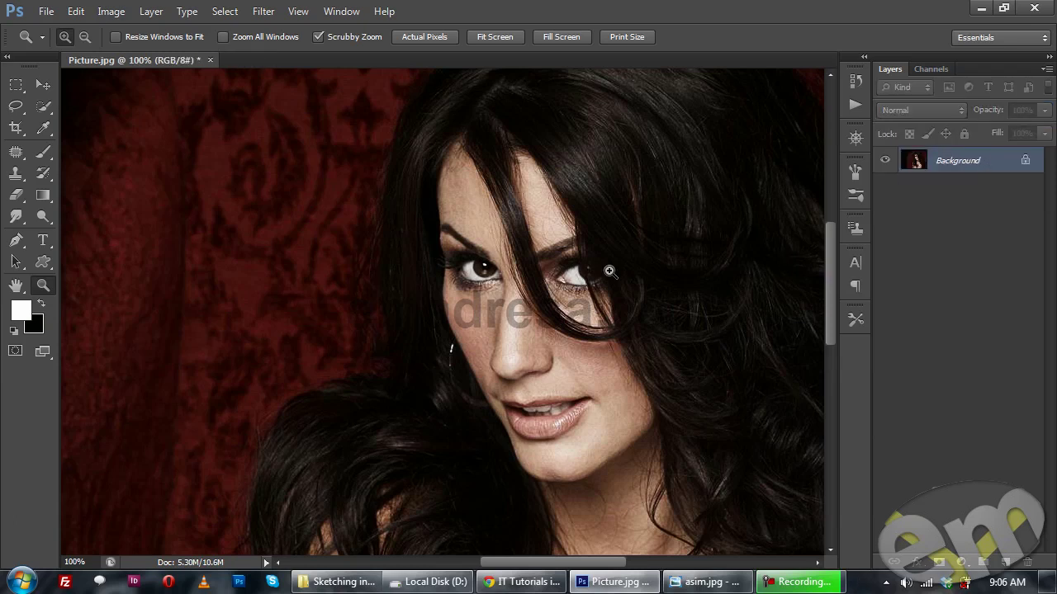
- Convert the locked Background into a regular layer with the default name Layer 0, and activate the Move tool
double_click(993, 164)
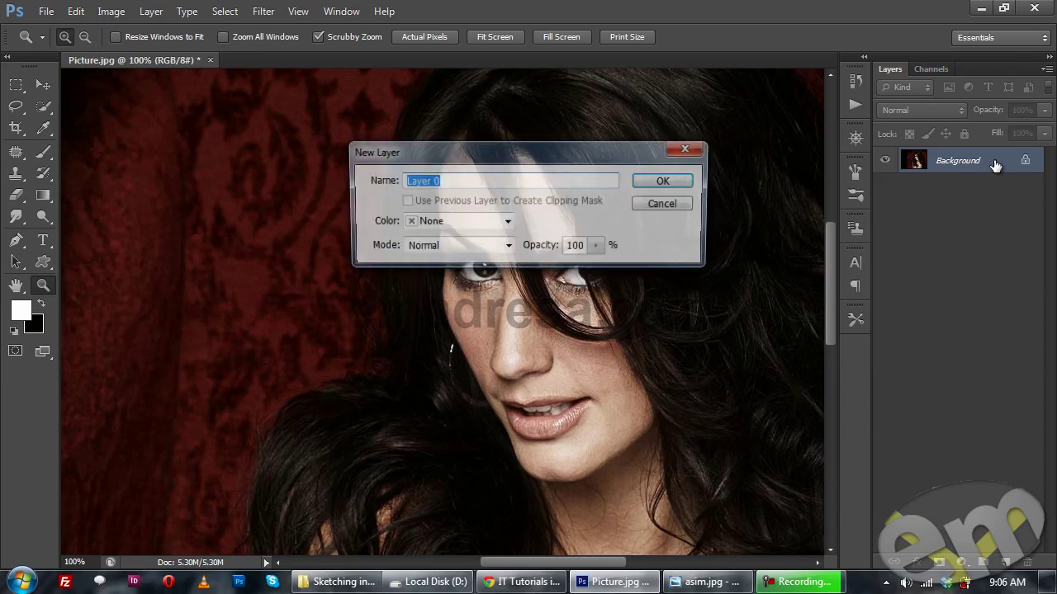
click(667, 181)
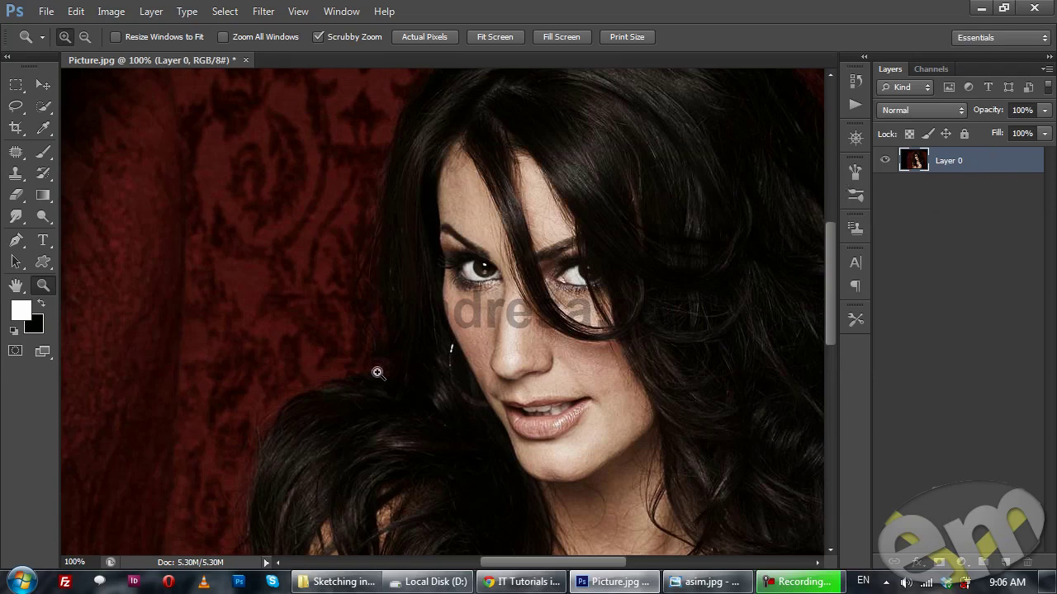
click(39, 88)
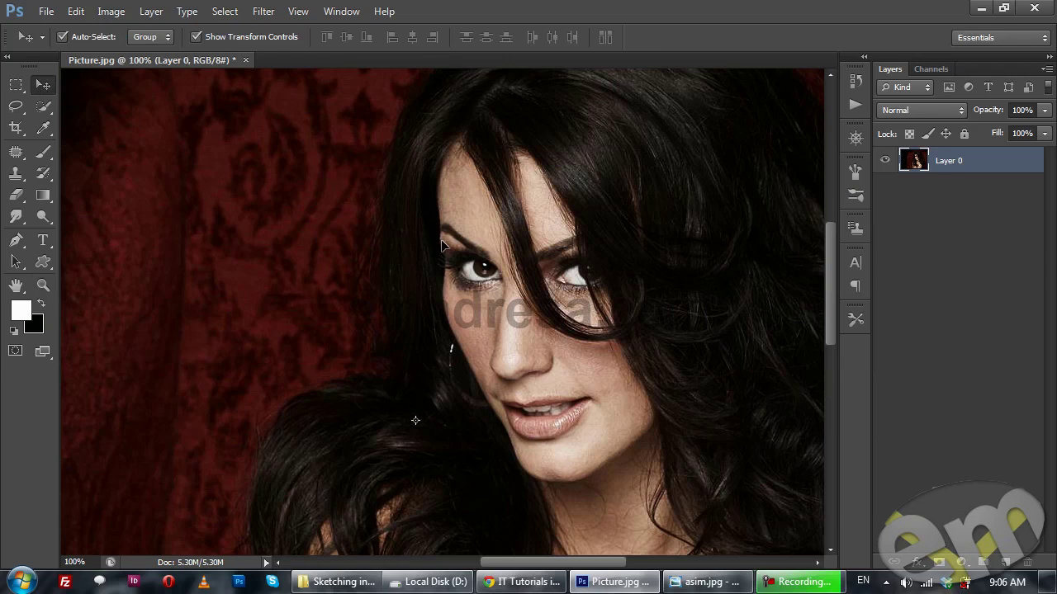
- Add a Pattern fill layer using the light grey paper texture at 50% scale
click(963, 562)
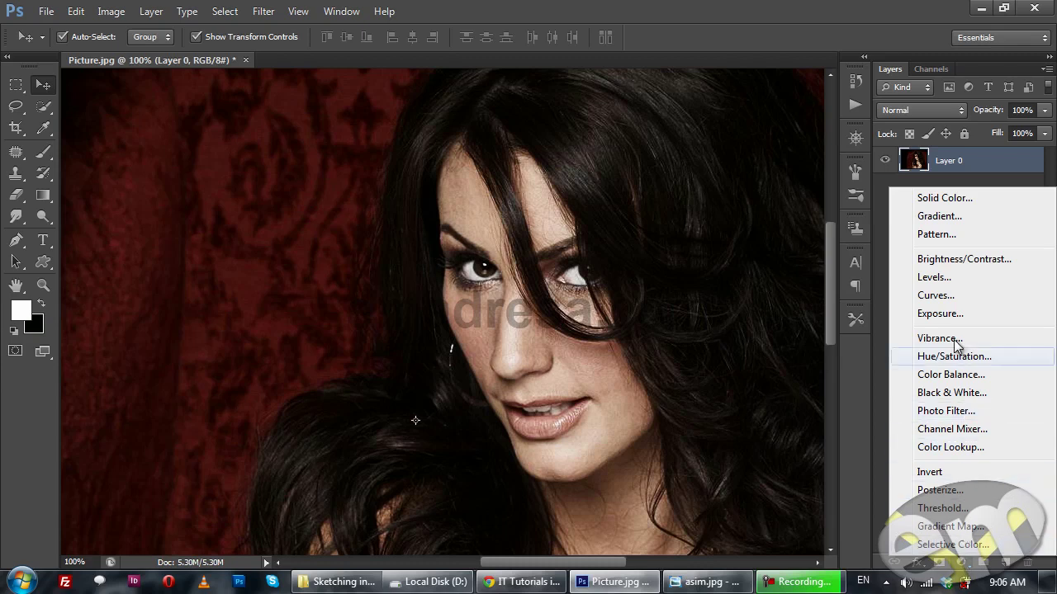
click(938, 235)
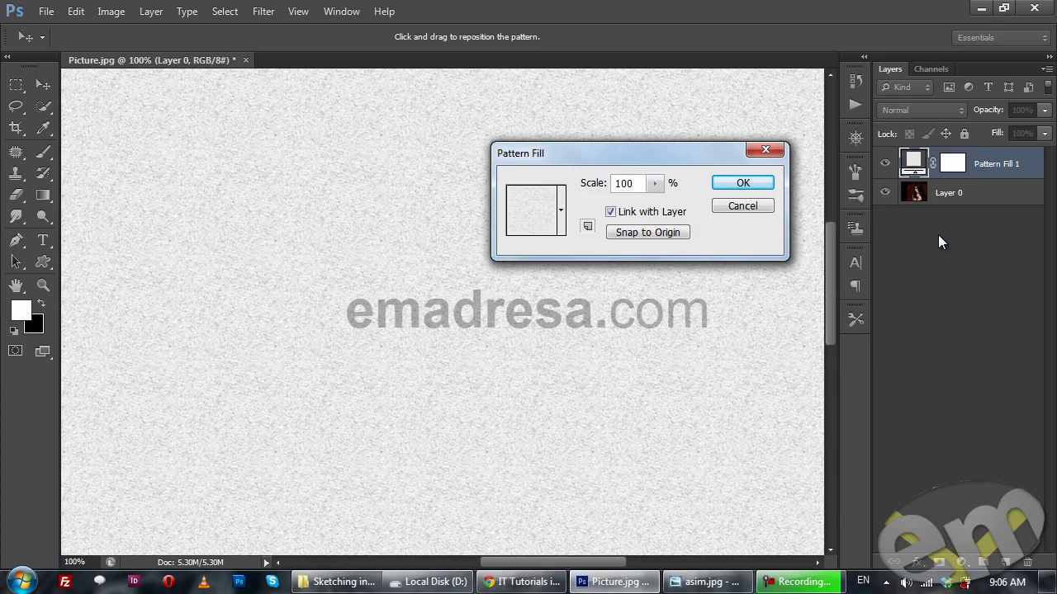
click(561, 208)
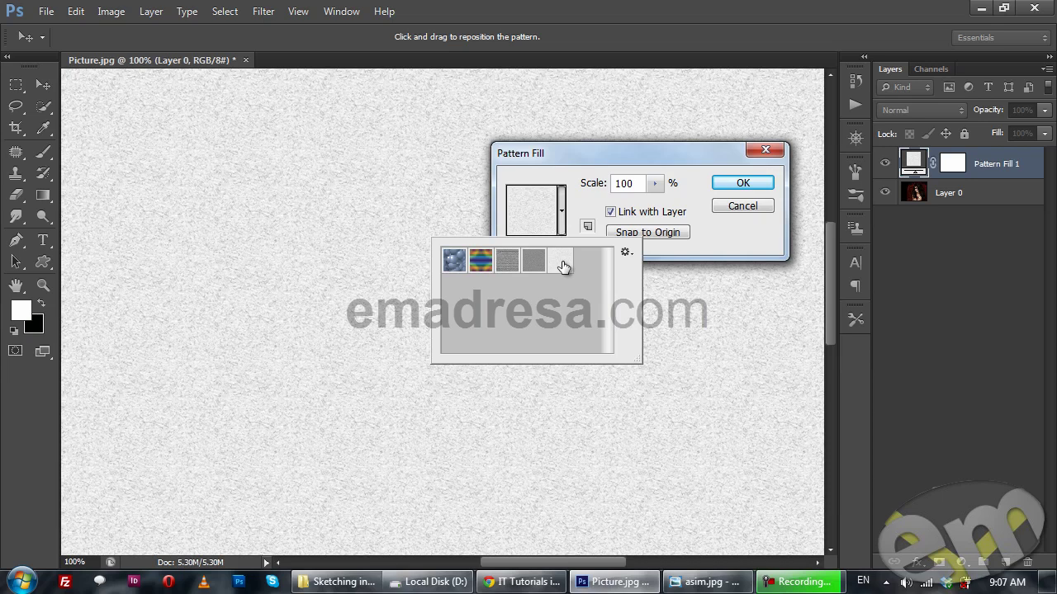
click(600, 149)
double_click(622, 185)
text(50)
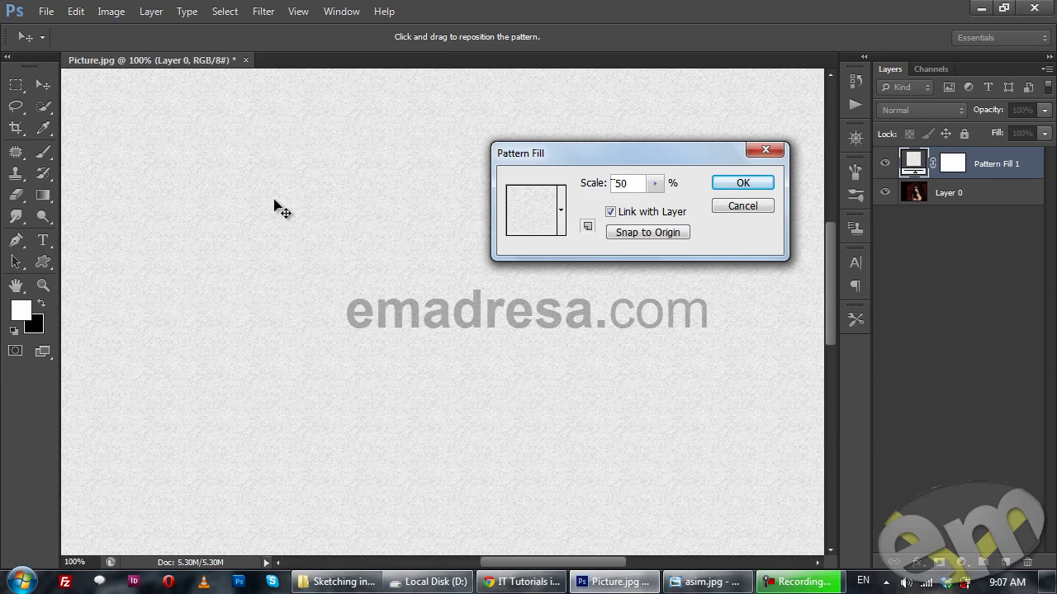
click(751, 182)
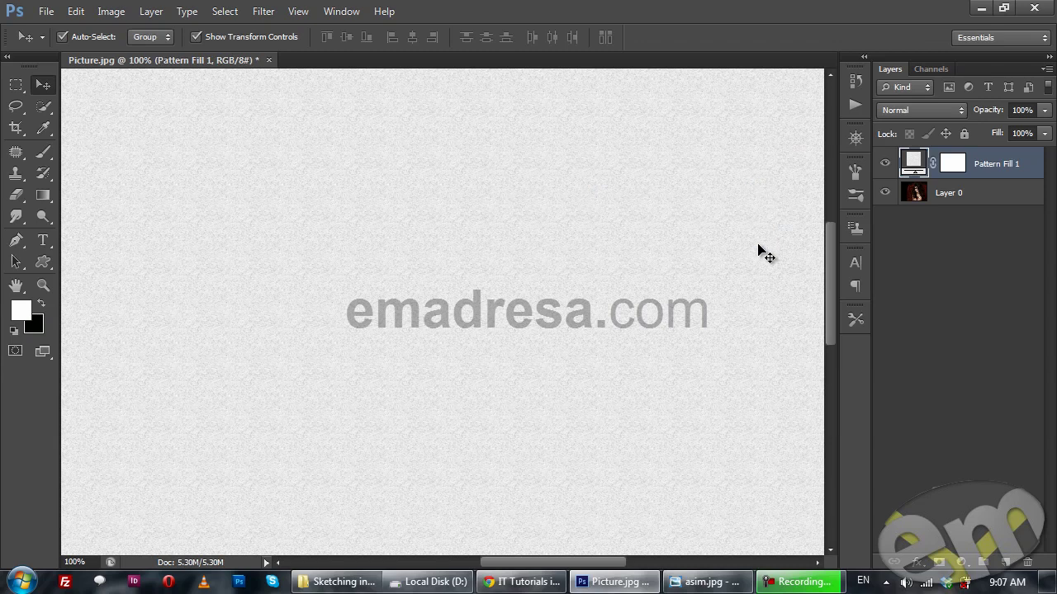
- Move Layer 0 above the Pattern Fill 1 layer and desaturate the photo
click(980, 198)
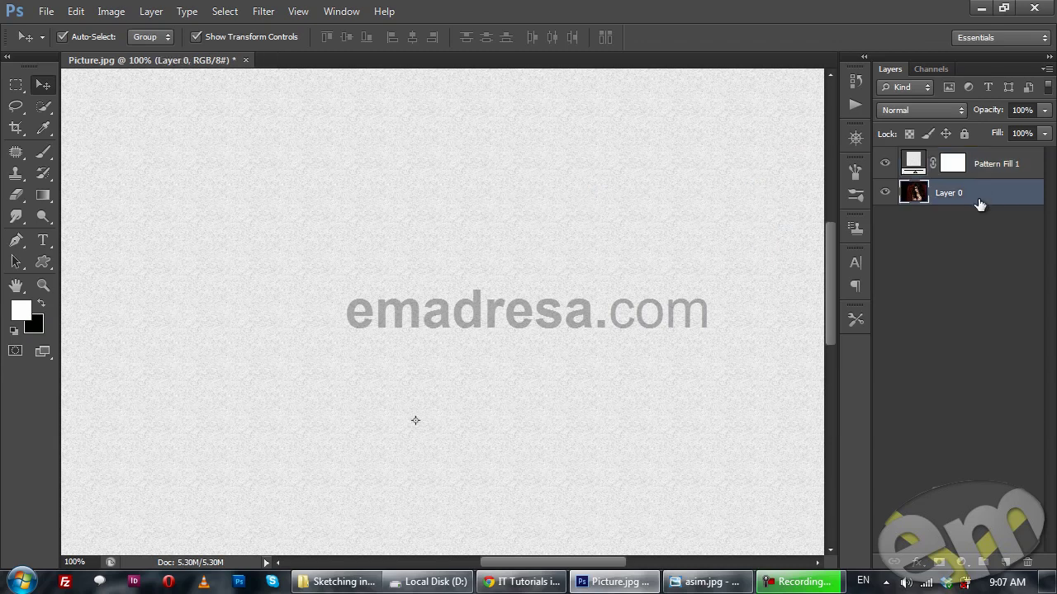
click(1014, 170)
drag(981, 193, 981, 154)
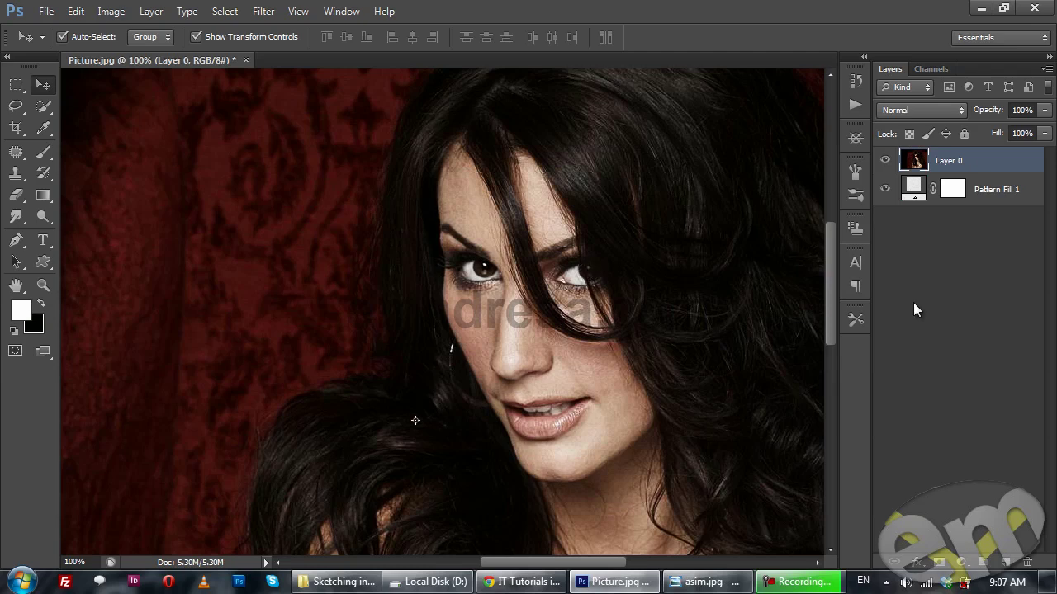
key(ctrl+shift+u)
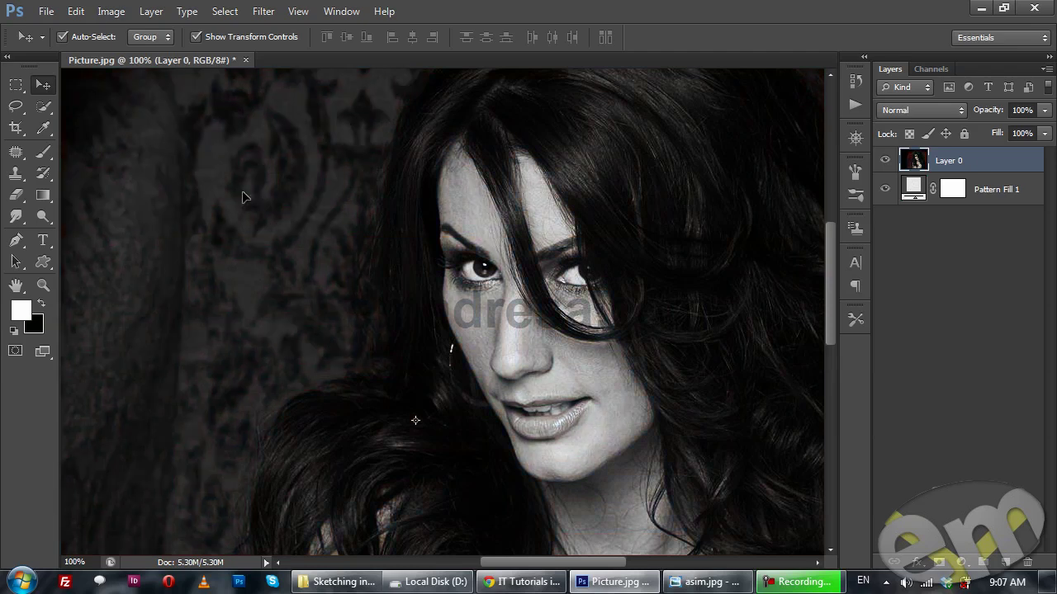
- Apply the Desaturate adjustment to Layer 0
click(111, 11)
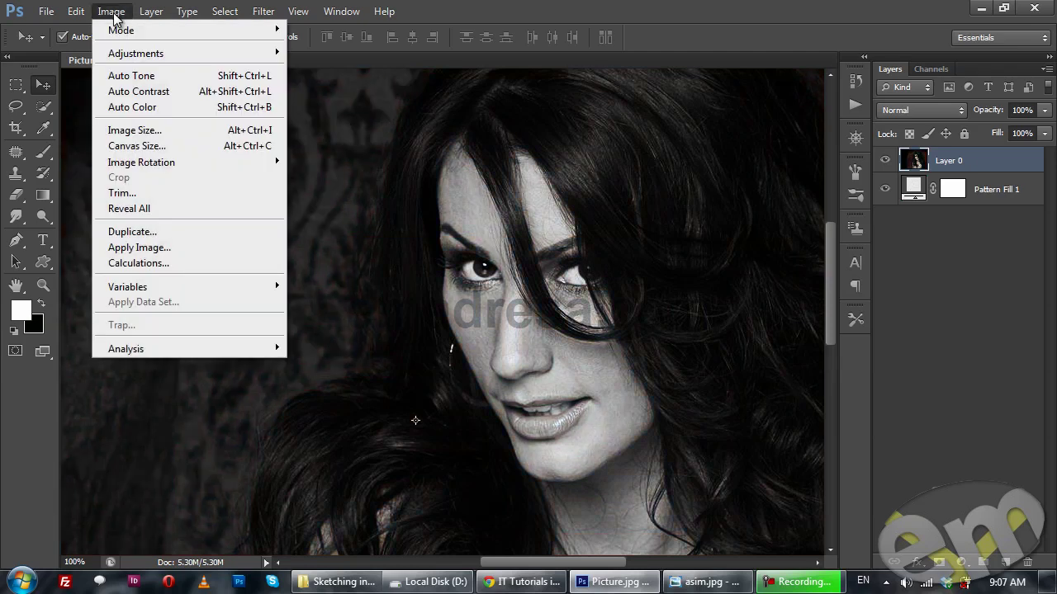
mouse_move(146, 54)
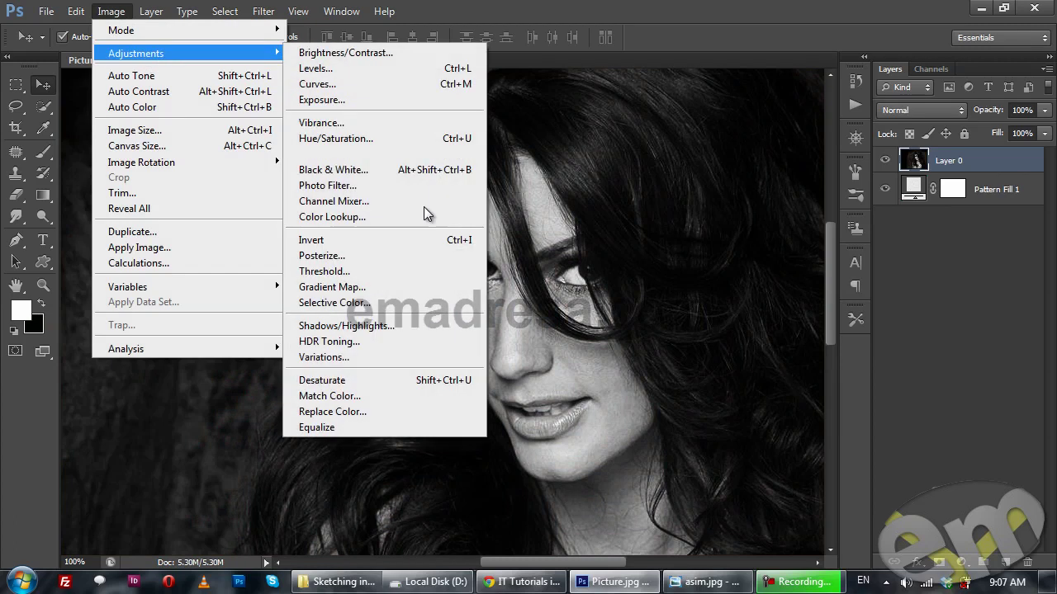
click(428, 381)
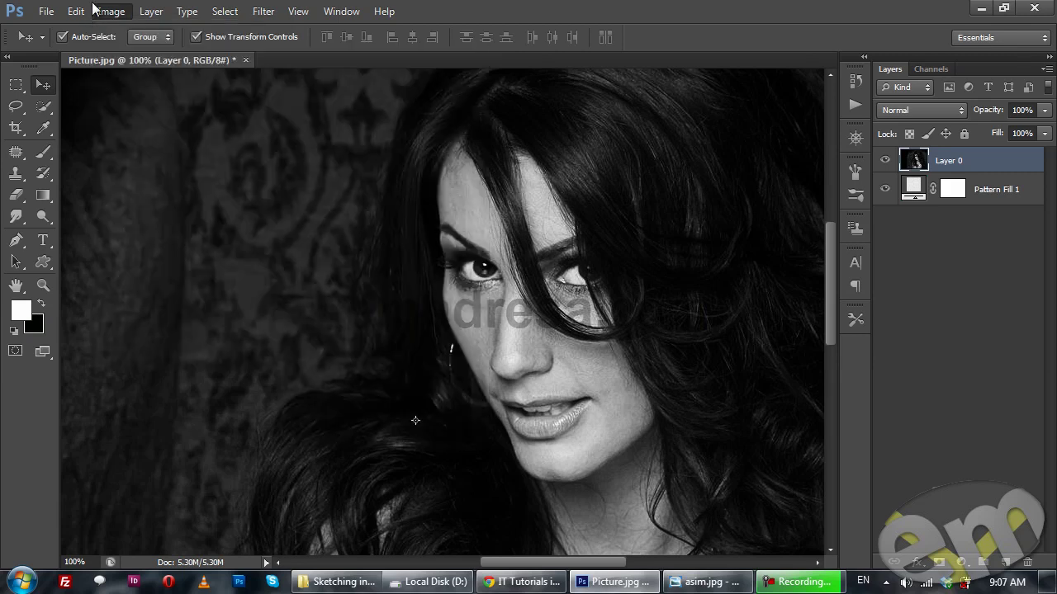
click(76, 12)
click(562, 13)
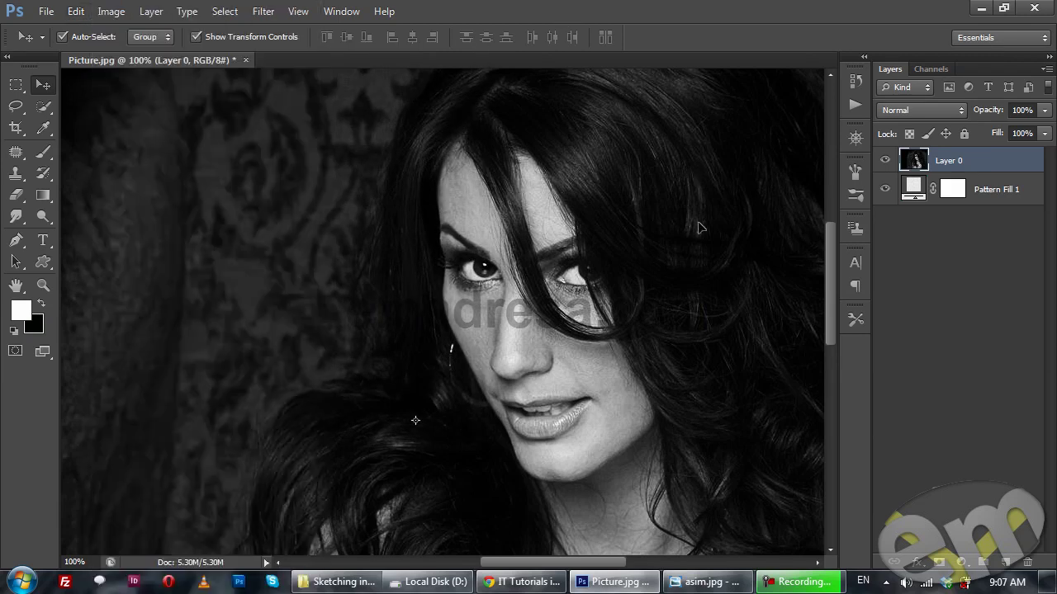
- Adjust the Levels of Layer 0 with black input at 5 and white input at 216, and return to the Move tool
scroll(572, 150, up, 1)
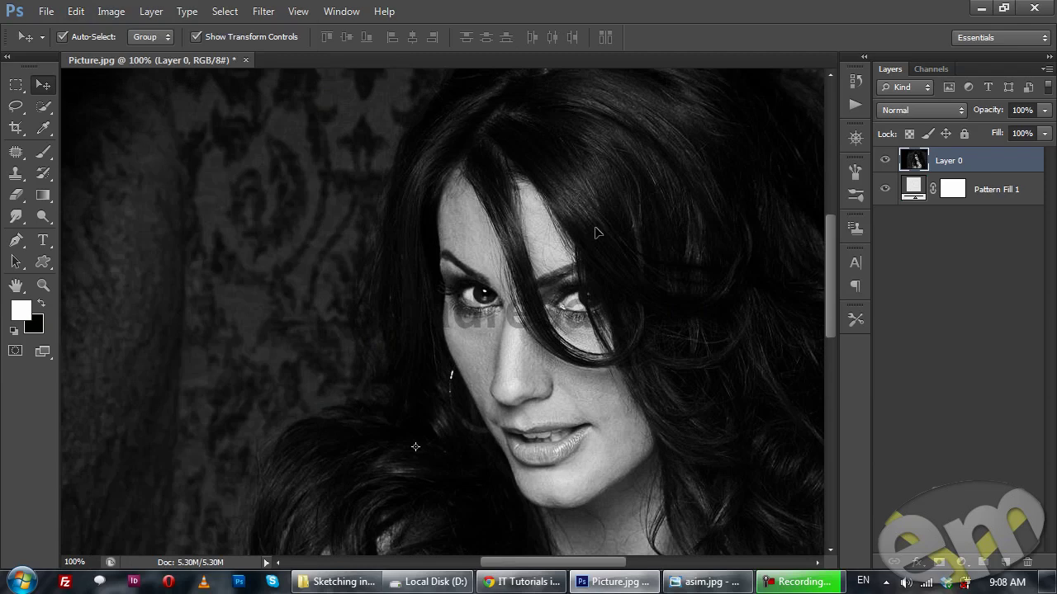
scroll(518, 329, down, 3)
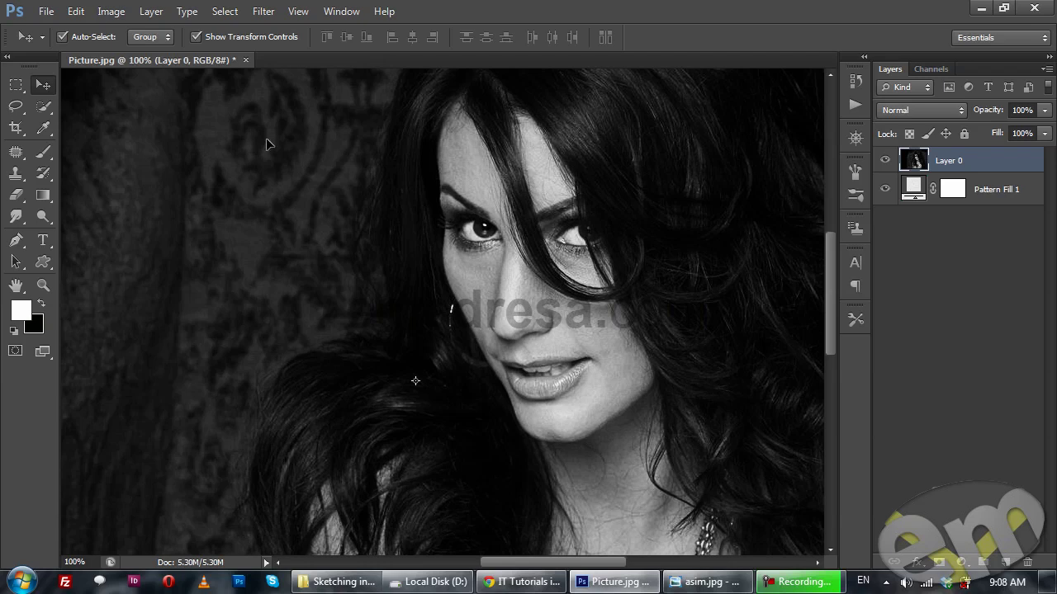
click(108, 12)
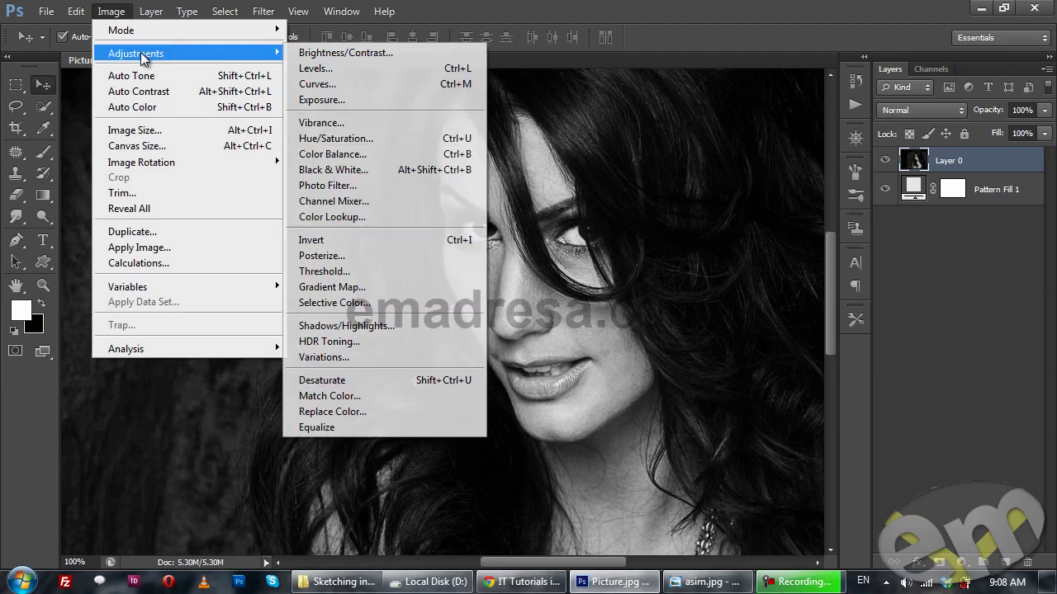
click(357, 65)
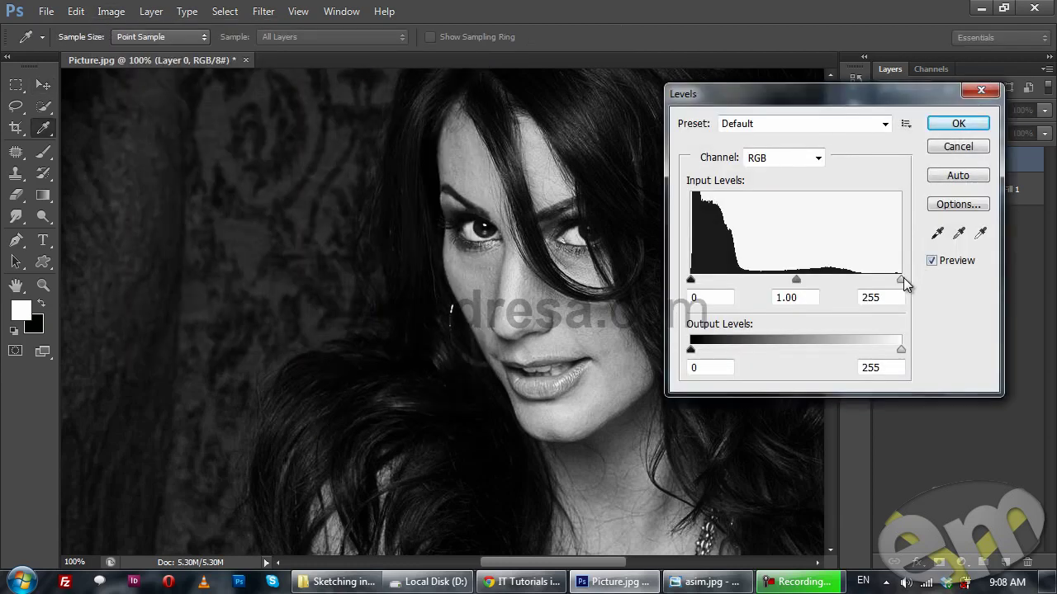
drag(903, 284, 882, 284)
drag(879, 94, 317, 230)
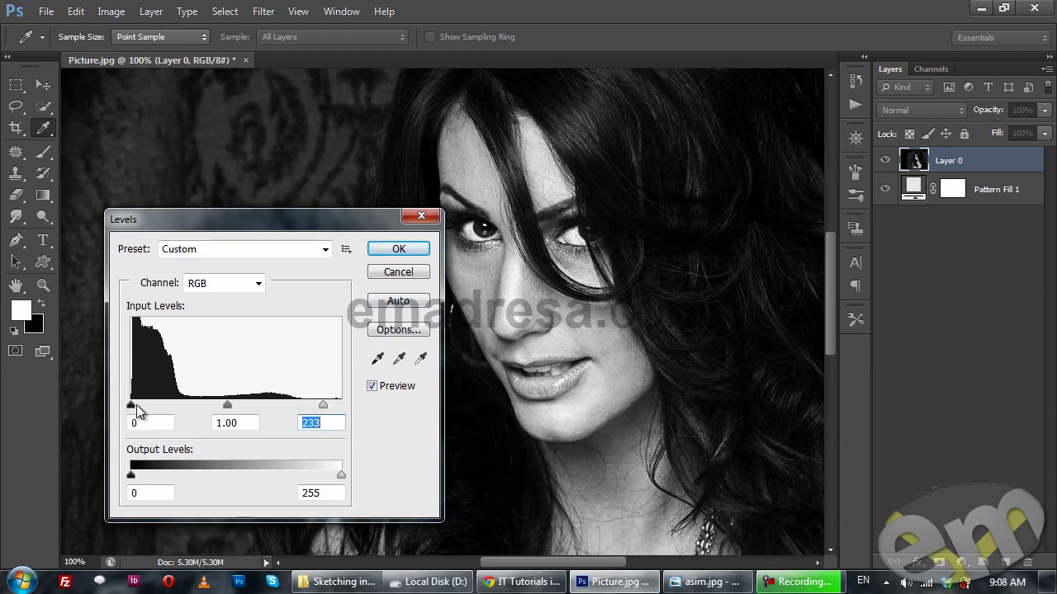
drag(136, 406, 136, 405)
click(135, 406)
drag(321, 405, 309, 406)
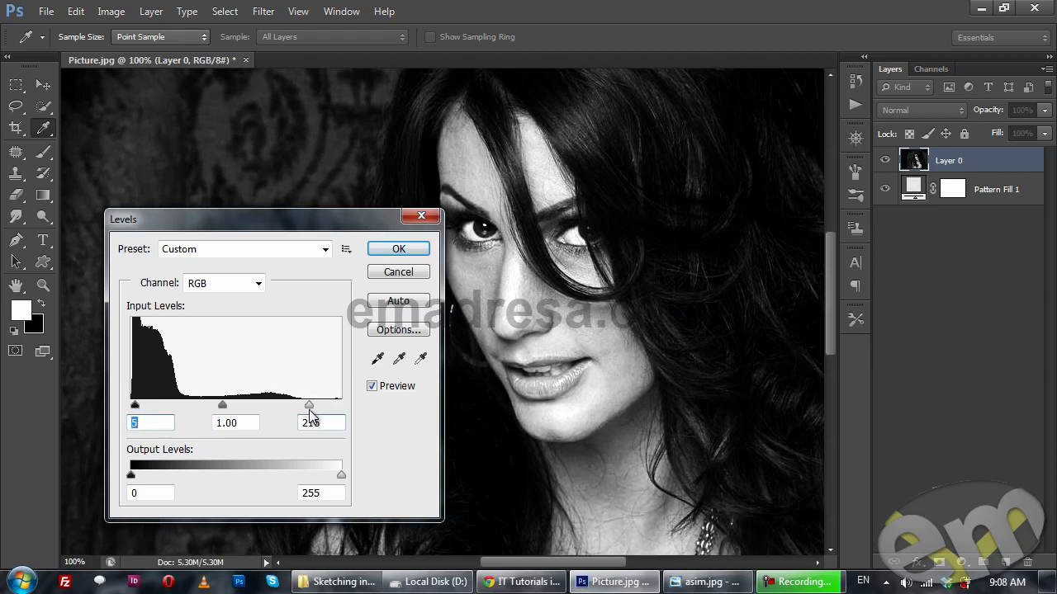
double_click(310, 418)
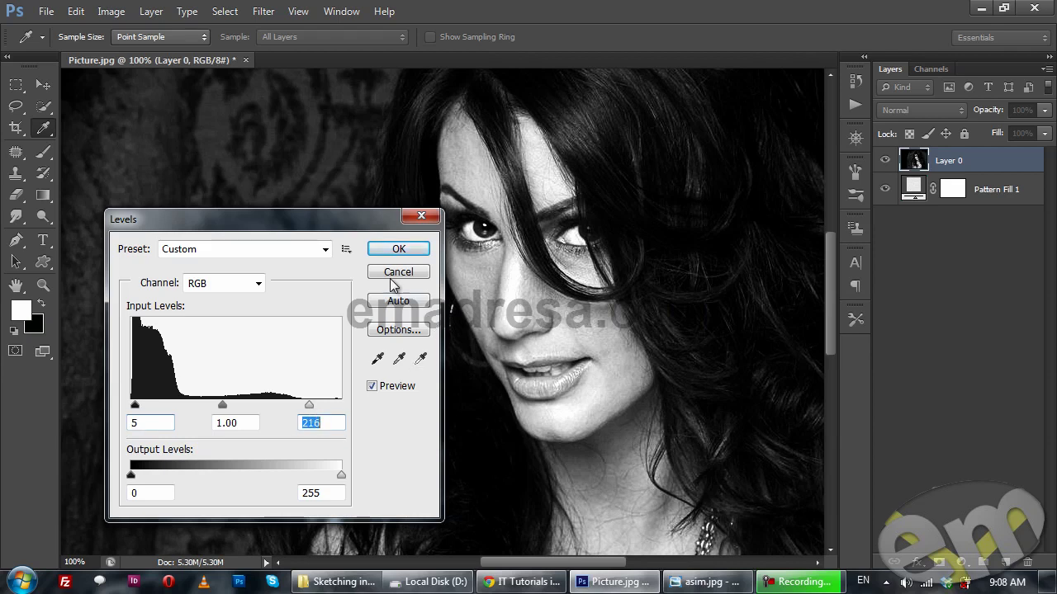
click(384, 251)
key(v)
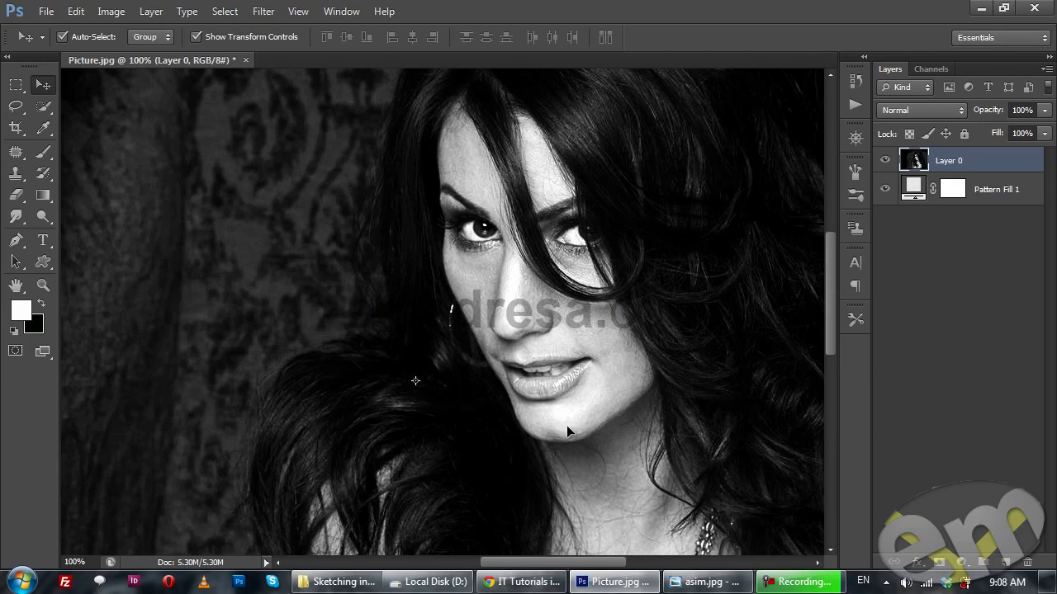
- Add a black layer mask to Layer 0 that hides the photo, and activate the Brush tool
drag(649, 293, 575, 332)
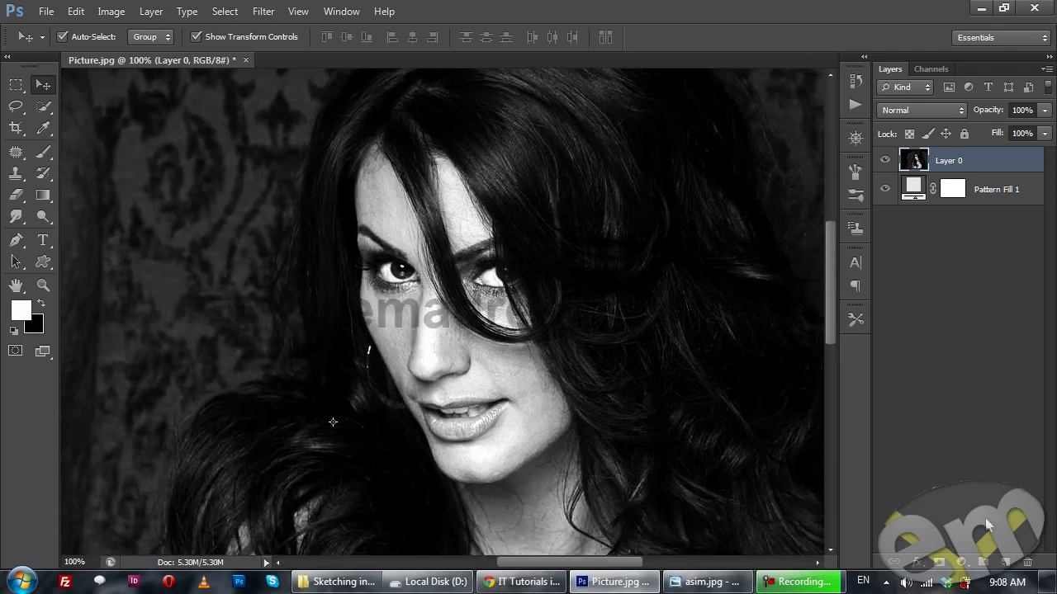
click(940, 563)
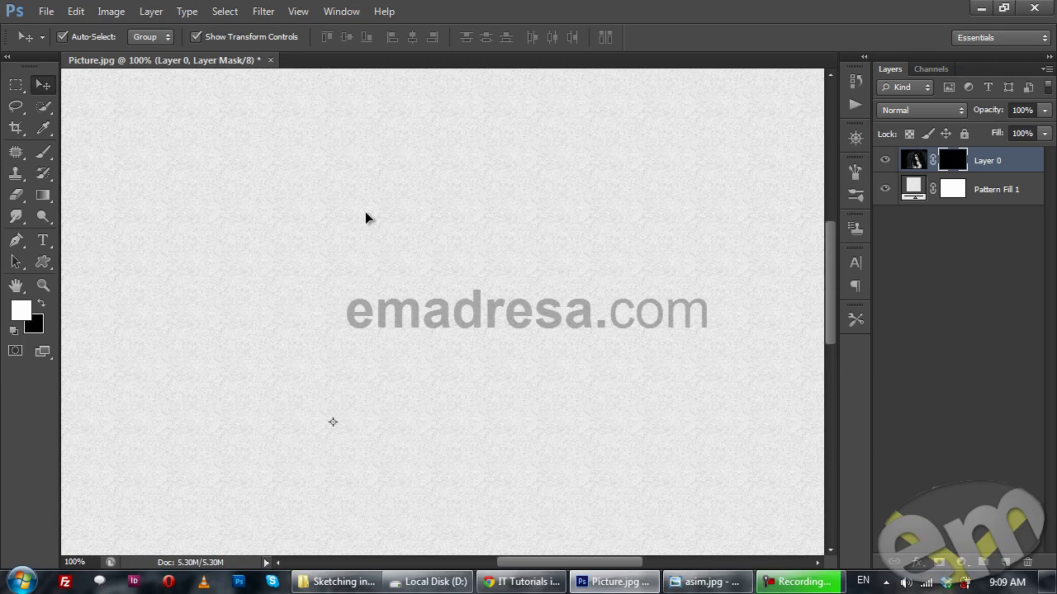
click(44, 153)
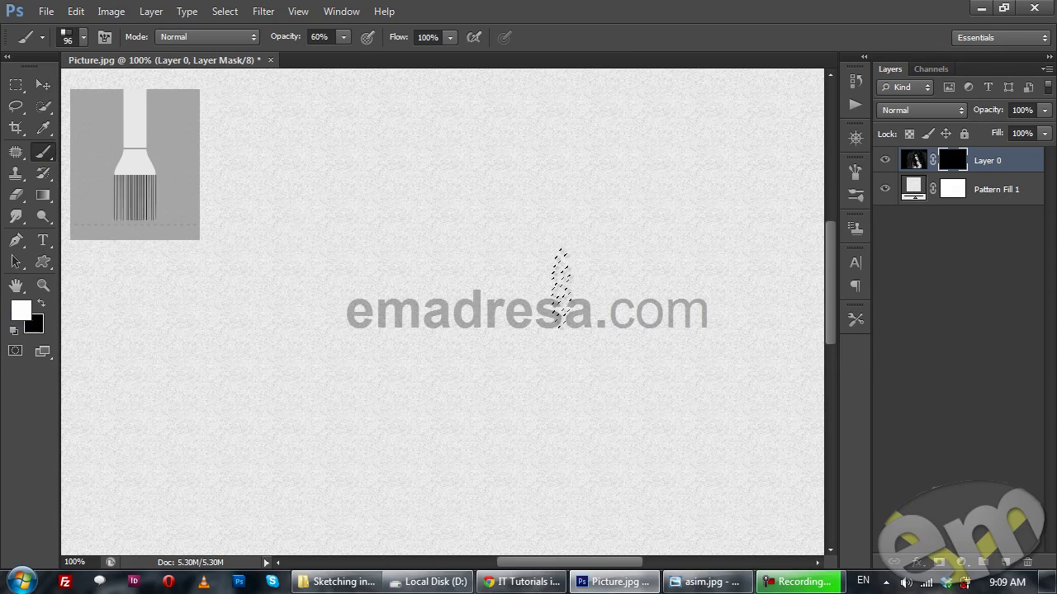
- Examine the brush presets and the tip shape, Shape Dynamics and Transfer settings of the Flat Blunt bristle brush
click(861, 189)
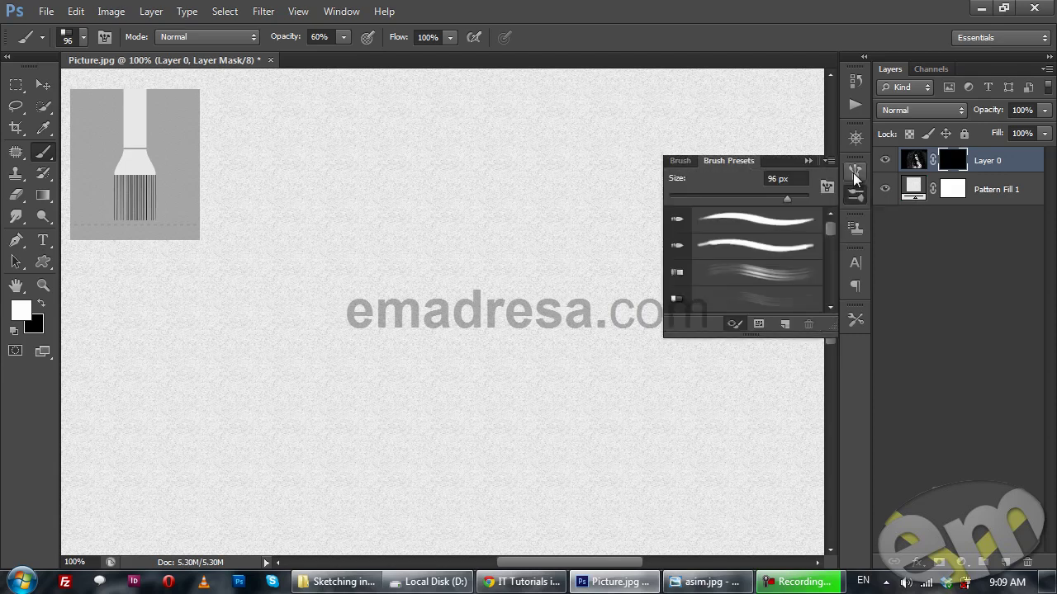
scroll(774, 257, down, 3)
scroll(774, 257, down, 5)
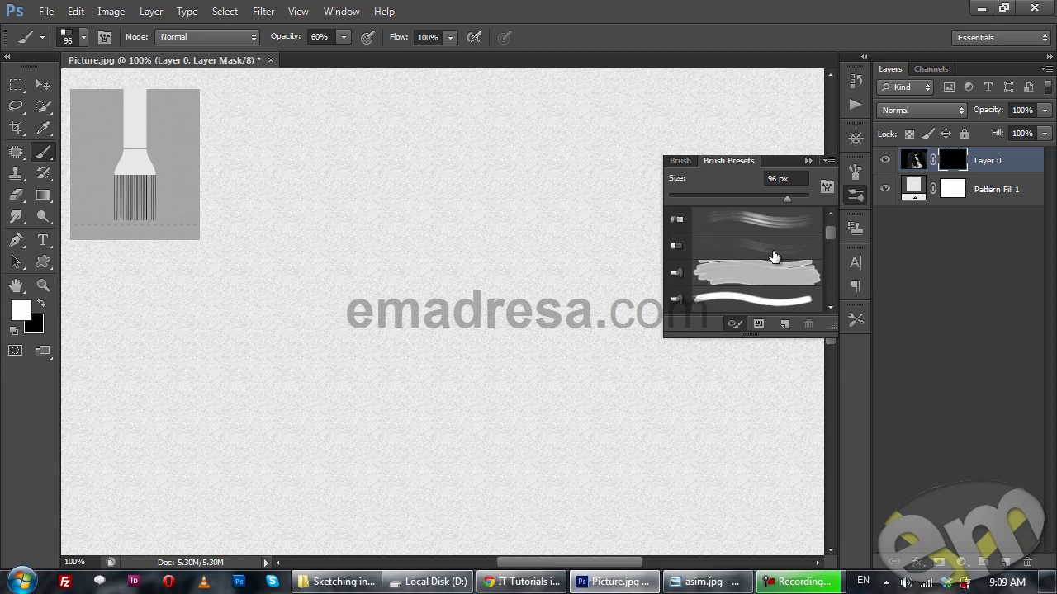
click(849, 169)
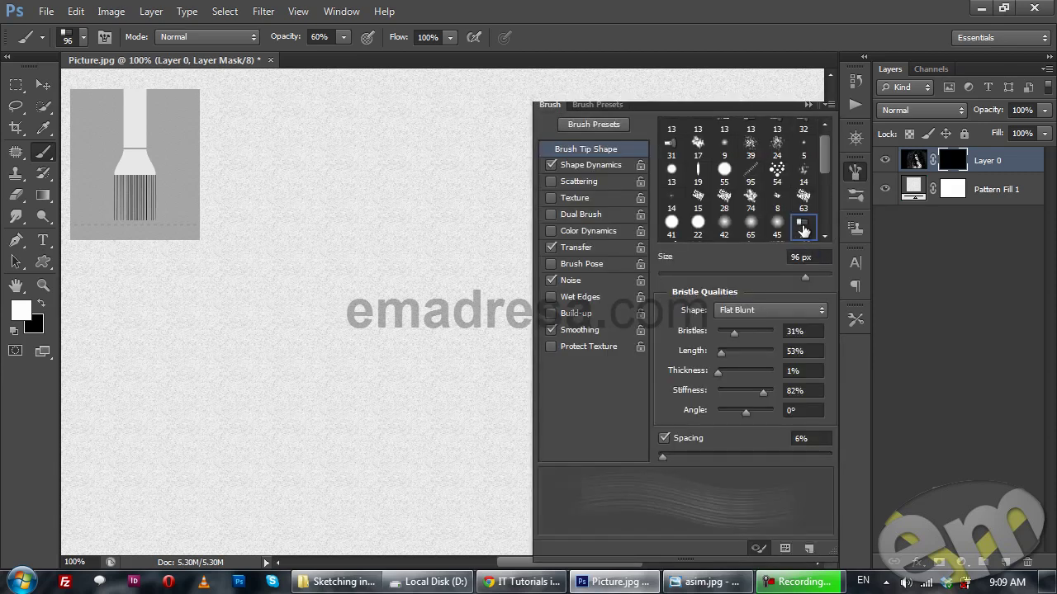
click(602, 166)
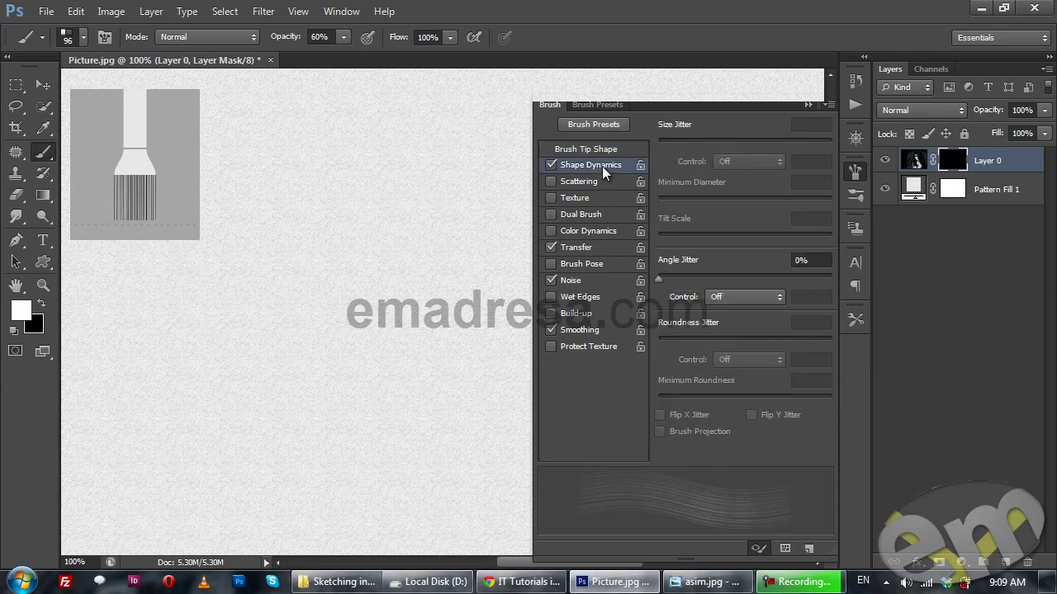
click(594, 246)
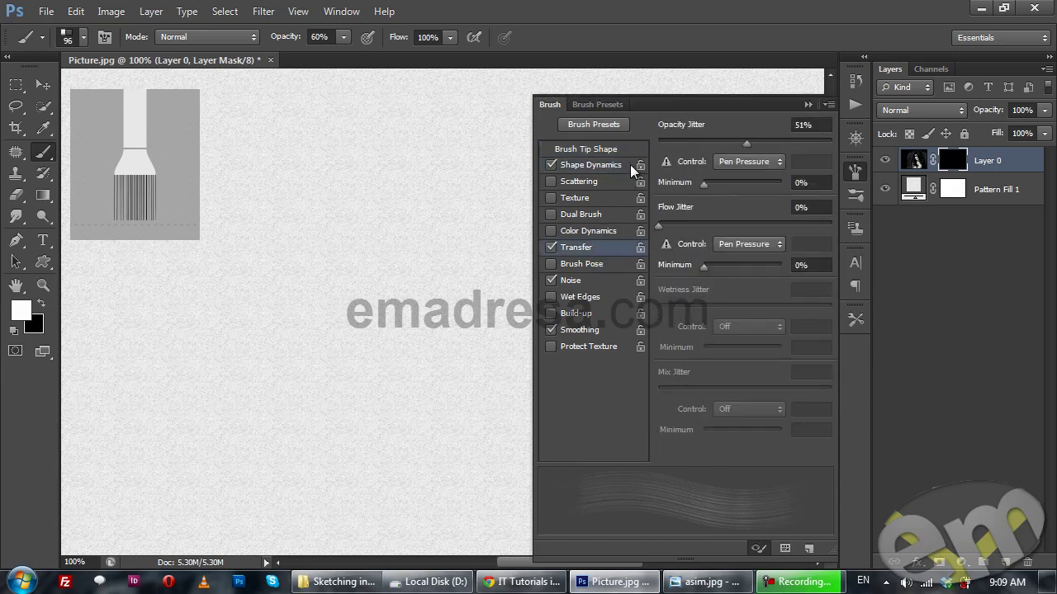
click(601, 163)
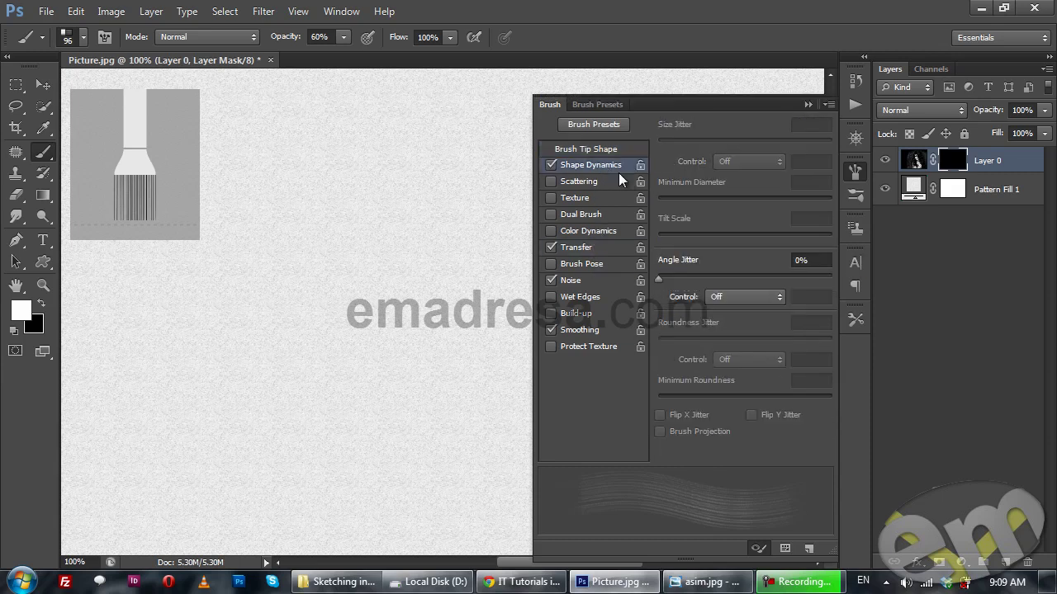
click(809, 104)
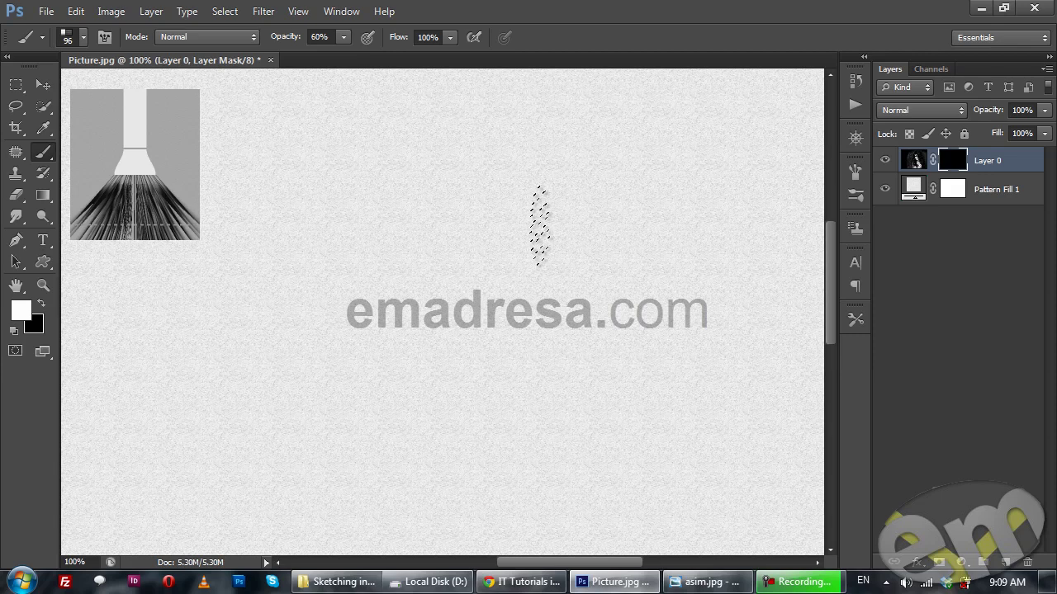
- Choose the 74 px flat bristle brush preset at the end of the brush list
click(81, 37)
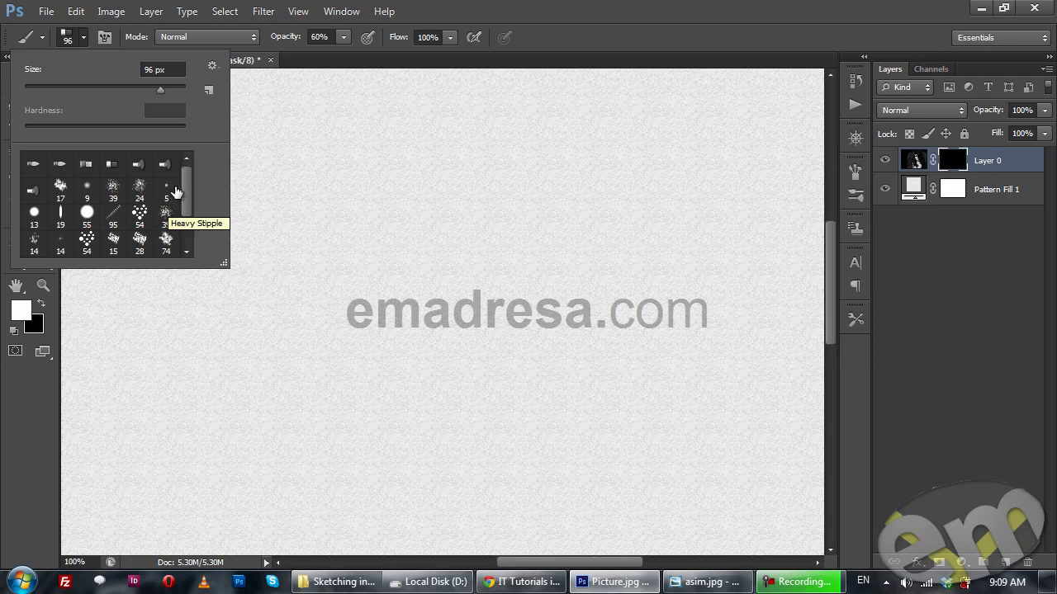
drag(185, 175, 190, 248)
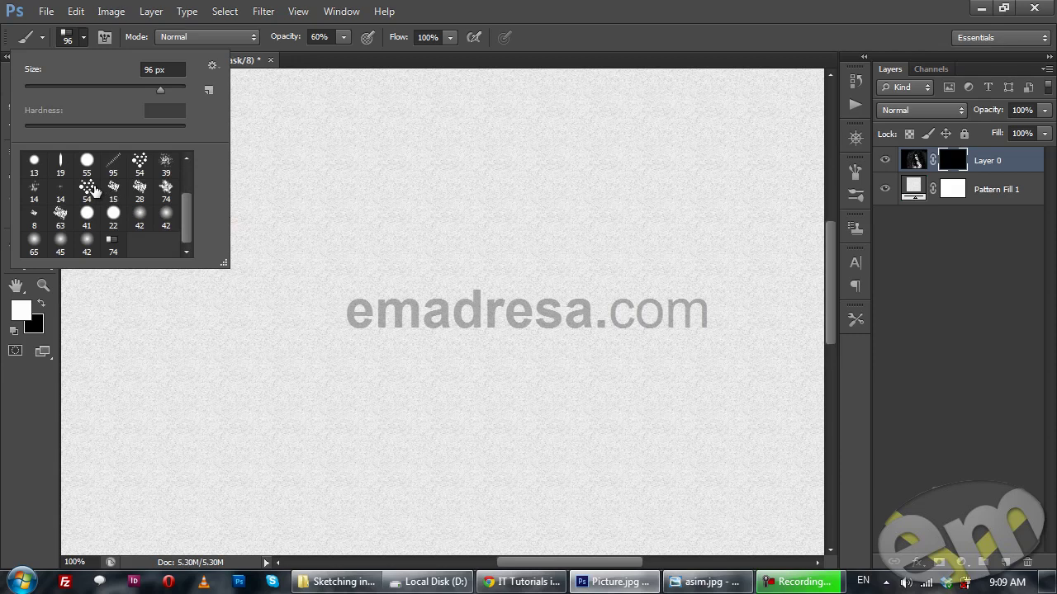
click(85, 188)
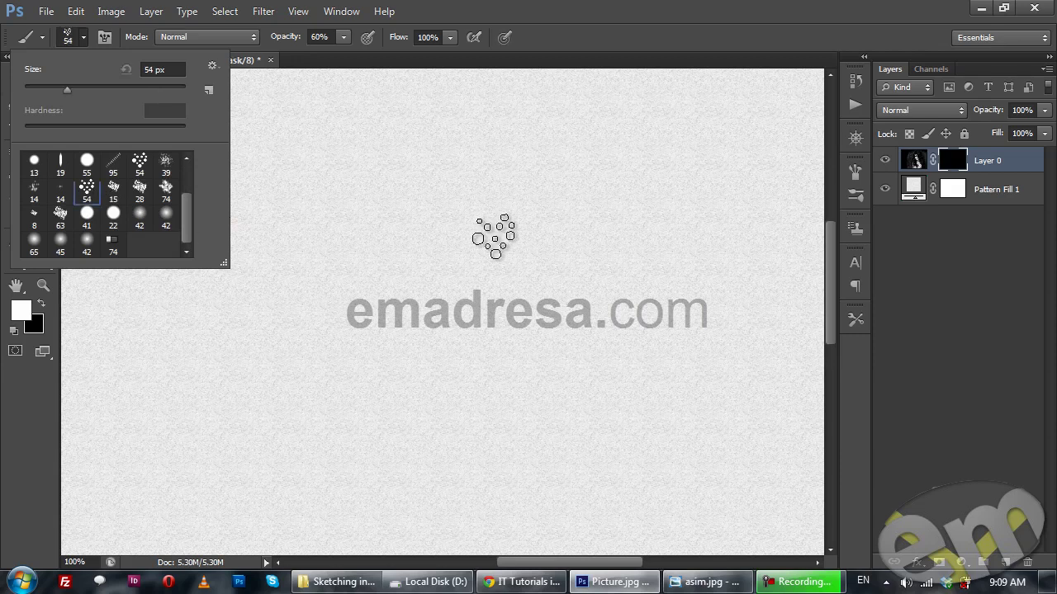
click(113, 165)
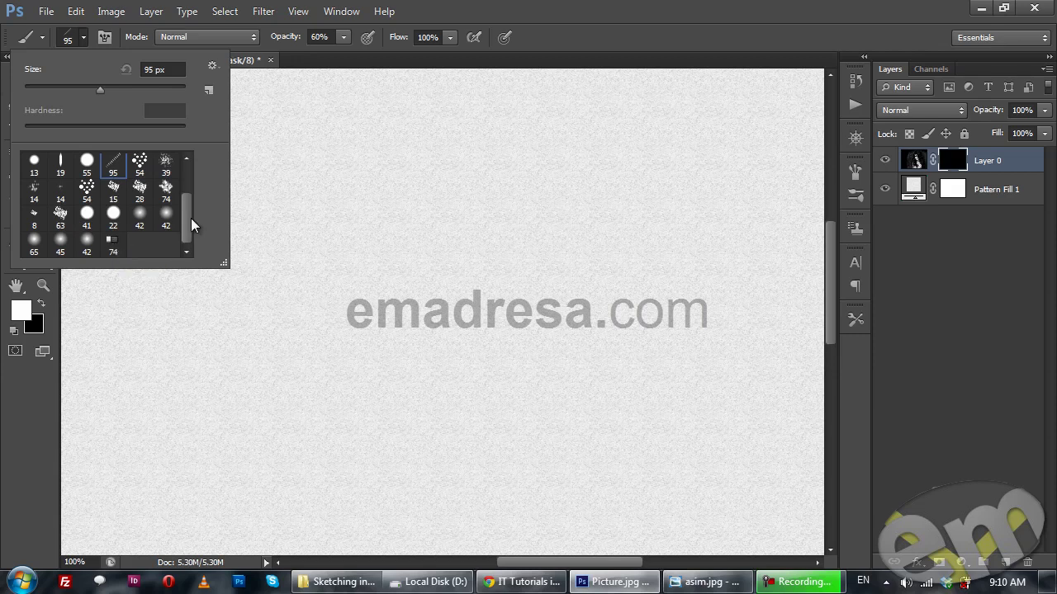
scroll(191, 218, up, 2)
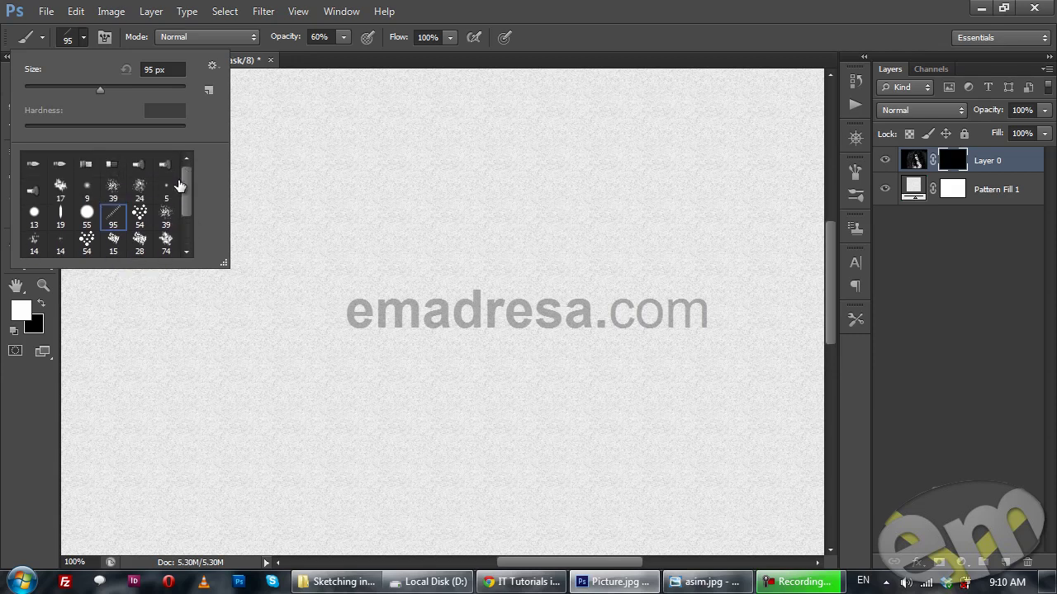
scroll(189, 186, down, 2)
click(113, 245)
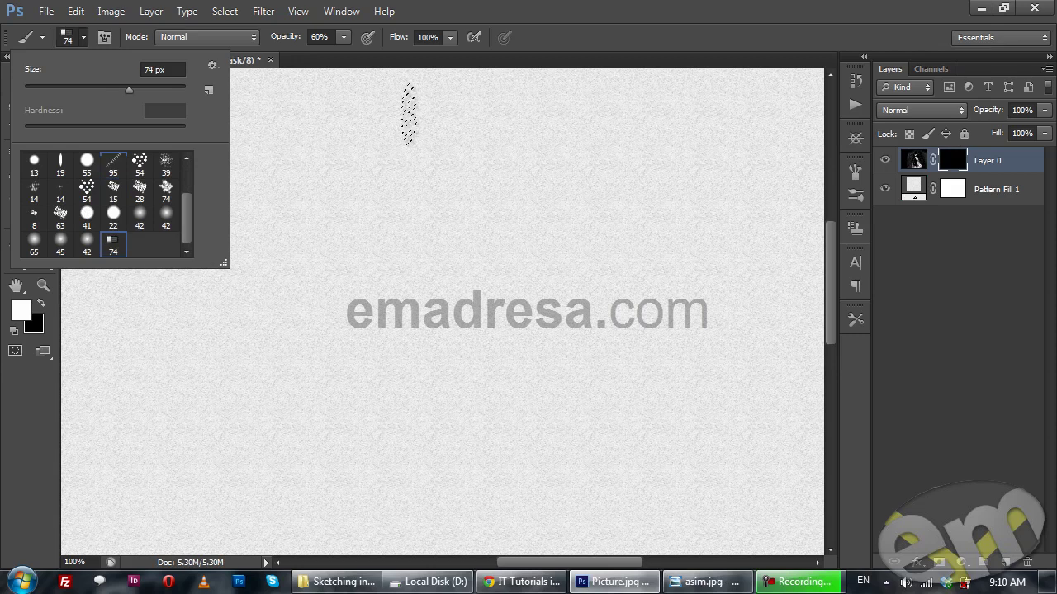
click(84, 35)
- Set the bristle brush size to 81 px
drag(421, 206, 423, 263)
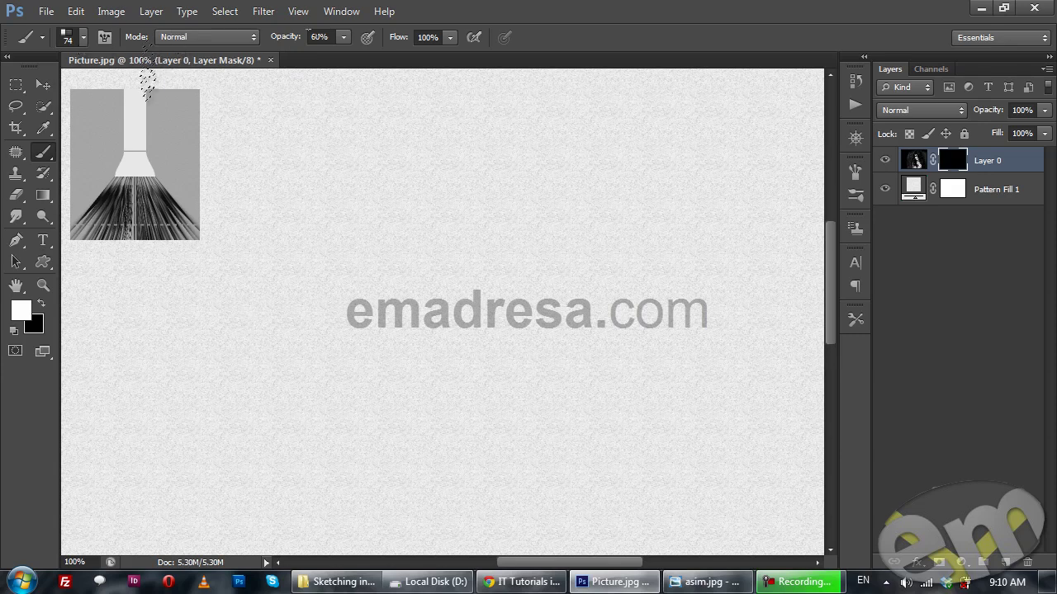
right_click(475, 207)
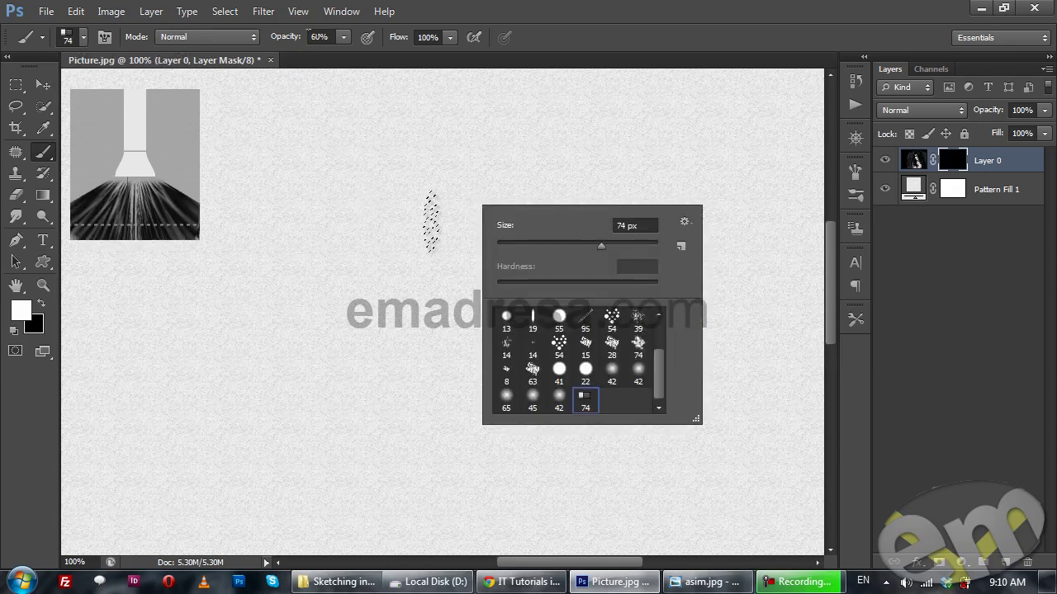
click(611, 242)
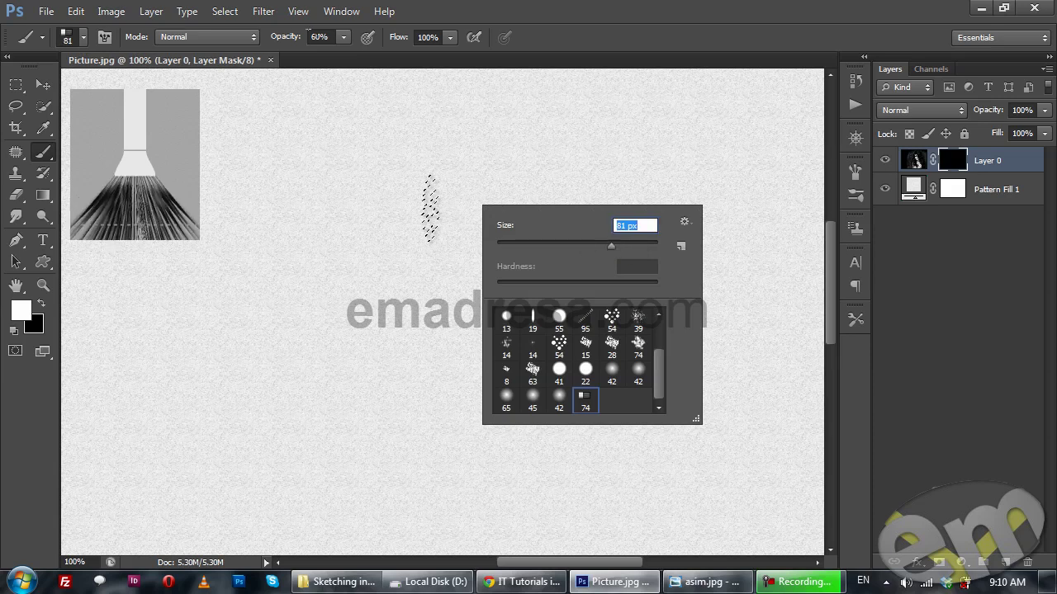
click(234, 62)
- Paint overlapping diagonal bristle strokes in white on Layer 0's mask to reveal the woman's face and the hair beside it
drag(509, 299, 245, 401)
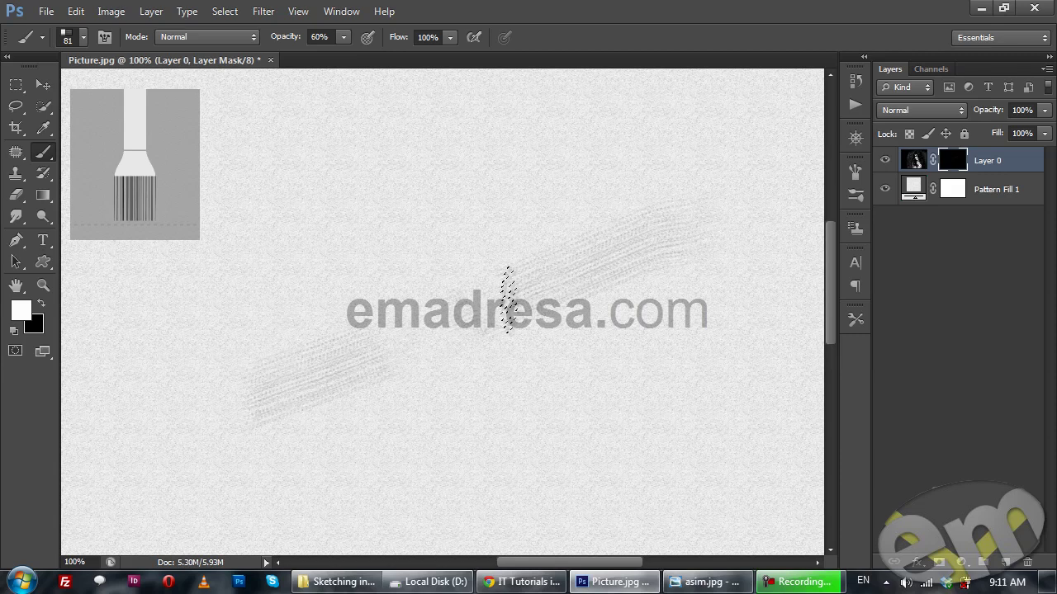
mouse_move(679, 216)
mouse_down()
mouse_move(562, 237)
mouse_move(267, 356)
mouse_move(469, 297)
mouse_move(560, 248)
mouse_move(255, 349)
mouse_move(639, 270)
mouse_move(350, 388)
mouse_move(461, 363)
mouse_move(336, 435)
mouse_move(513, 414)
mouse_move(434, 471)
mouse_move(595, 436)
mouse_move(628, 374)
mouse_move(569, 376)
mouse_move(550, 408)
mouse_move(608, 455)
mouse_move(607, 434)
mouse_move(730, 335)
mouse_move(742, 299)
mouse_move(569, 347)
mouse_move(576, 279)
mouse_move(674, 188)
mouse_move(566, 172)
mouse_move(393, 238)
mouse_move(639, 160)
mouse_move(309, 255)
mouse_move(529, 196)
mouse_move(303, 234)
mouse_move(528, 157)
mouse_move(285, 247)
mouse_move(396, 235)
mouse_move(263, 319)
mouse_move(372, 293)
mouse_move(237, 360)
mouse_move(284, 411)
mouse_move(427, 449)
mouse_move(360, 468)
mouse_move(358, 495)
mouse_move(521, 481)
mouse_move(555, 465)
mouse_move(476, 486)
mouse_move(610, 460)
mouse_move(637, 447)
mouse_move(624, 417)
mouse_up()
mouse_move(606, 350)
mouse_down()
mouse_move(501, 266)
mouse_move(524, 323)
mouse_move(400, 423)
mouse_up()
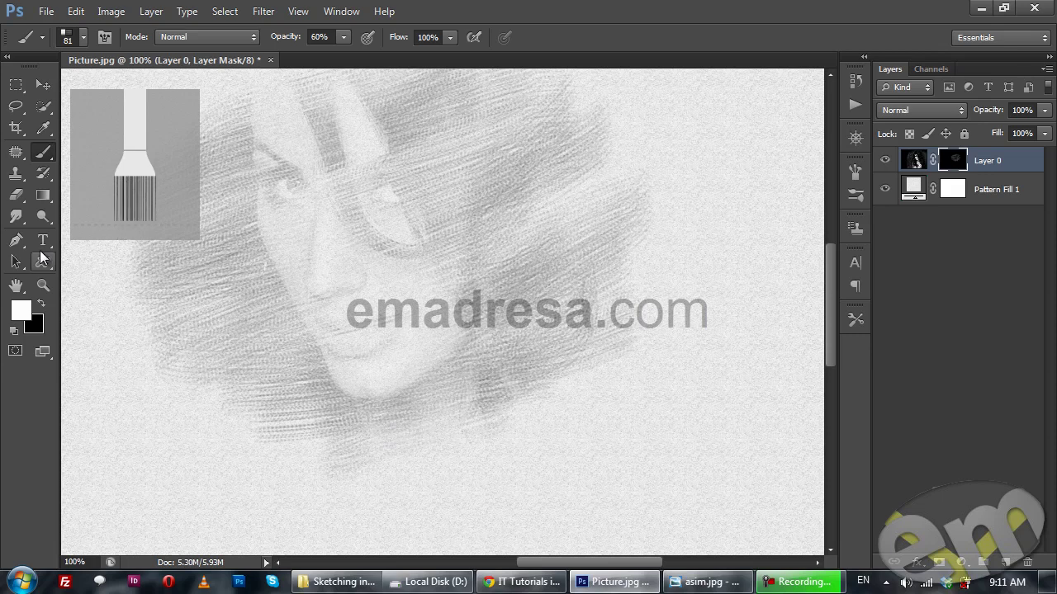
- Extend the white bristle strokes on the mask over the outer hair, neck, shoulders and chest to reveal the whole figure
click(43, 285)
mouse_move(455, 325)
mouse_down()
mouse_move(494, 345)
mouse_move(388, 330)
mouse_move(424, 295)
mouse_move(465, 312)
mouse_up()
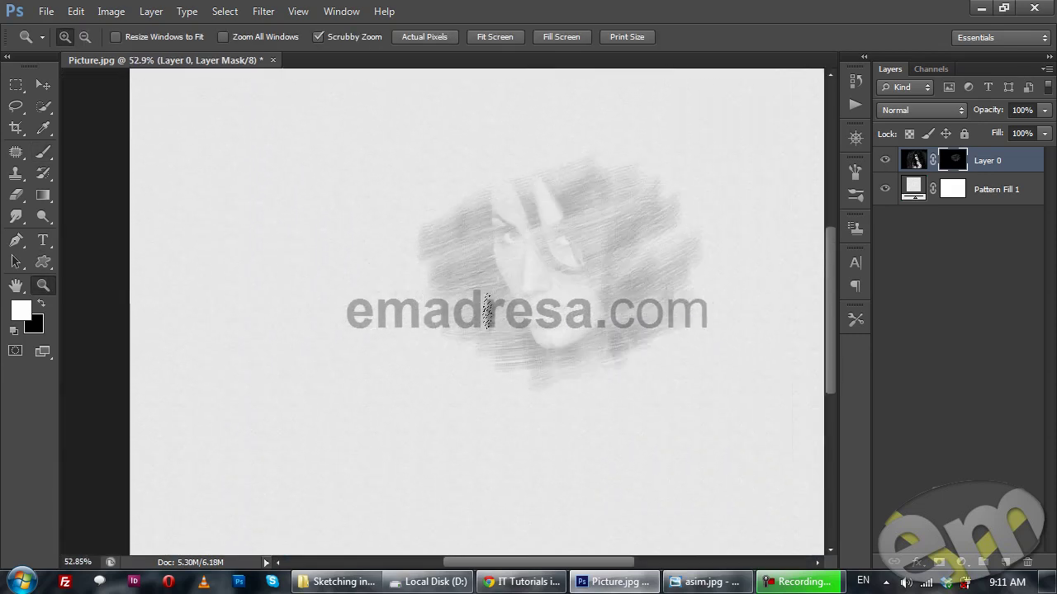
key(b)
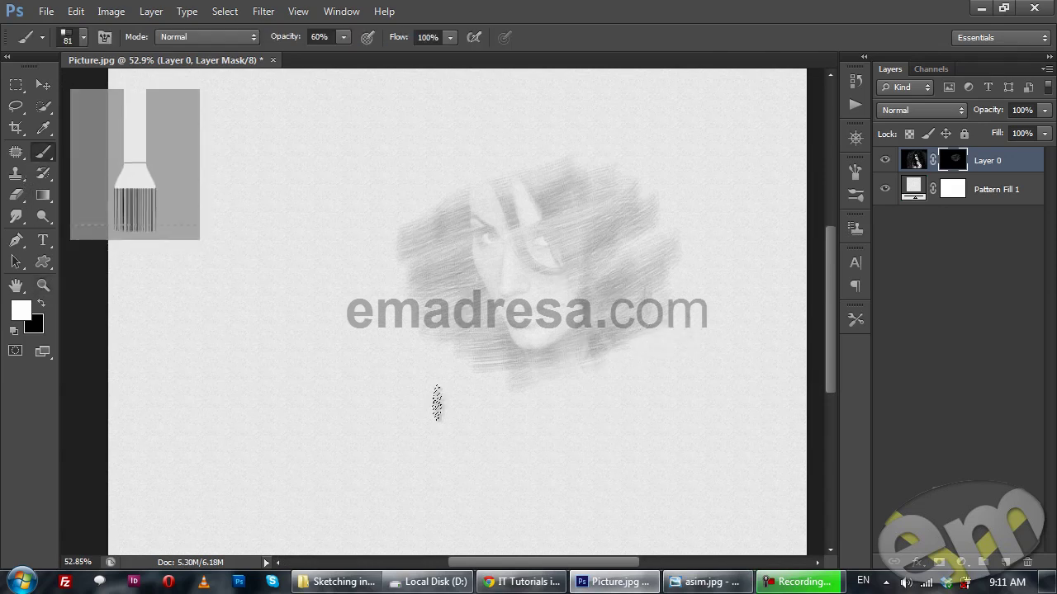
drag(523, 372, 633, 408)
mouse_move(477, 417)
mouse_down()
mouse_move(652, 472)
mouse_move(672, 461)
mouse_move(599, 492)
mouse_move(653, 469)
mouse_move(501, 514)
mouse_move(721, 484)
mouse_move(564, 518)
mouse_move(650, 485)
mouse_move(481, 466)
mouse_move(411, 488)
mouse_move(525, 472)
mouse_move(478, 505)
mouse_move(533, 518)
mouse_move(750, 434)
mouse_move(736, 424)
mouse_move(725, 468)
mouse_move(714, 425)
mouse_move(742, 384)
mouse_move(629, 377)
mouse_move(676, 329)
mouse_move(614, 211)
mouse_move(556, 169)
mouse_move(493, 170)
mouse_move(439, 187)
mouse_move(466, 161)
mouse_move(392, 223)
mouse_move(526, 154)
mouse_move(539, 128)
mouse_move(687, 213)
mouse_move(619, 165)
mouse_move(699, 231)
mouse_move(596, 217)
mouse_move(708, 281)
mouse_move(516, 132)
mouse_move(434, 144)
mouse_move(514, 122)
mouse_move(370, 219)
mouse_move(491, 157)
mouse_move(383, 209)
mouse_move(431, 204)
mouse_move(399, 270)
mouse_move(402, 308)
mouse_move(366, 330)
mouse_move(463, 345)
mouse_move(487, 376)
mouse_move(441, 394)
mouse_move(388, 452)
mouse_move(387, 482)
mouse_move(506, 522)
mouse_move(659, 525)
mouse_move(642, 502)
mouse_move(583, 476)
mouse_move(594, 464)
mouse_move(576, 467)
mouse_move(625, 404)
mouse_move(569, 505)
mouse_move(557, 318)
mouse_move(505, 308)
mouse_move(499, 316)
mouse_move(555, 327)
mouse_move(492, 203)
mouse_move(502, 301)
mouse_up()
drag(598, 328, 469, 274)
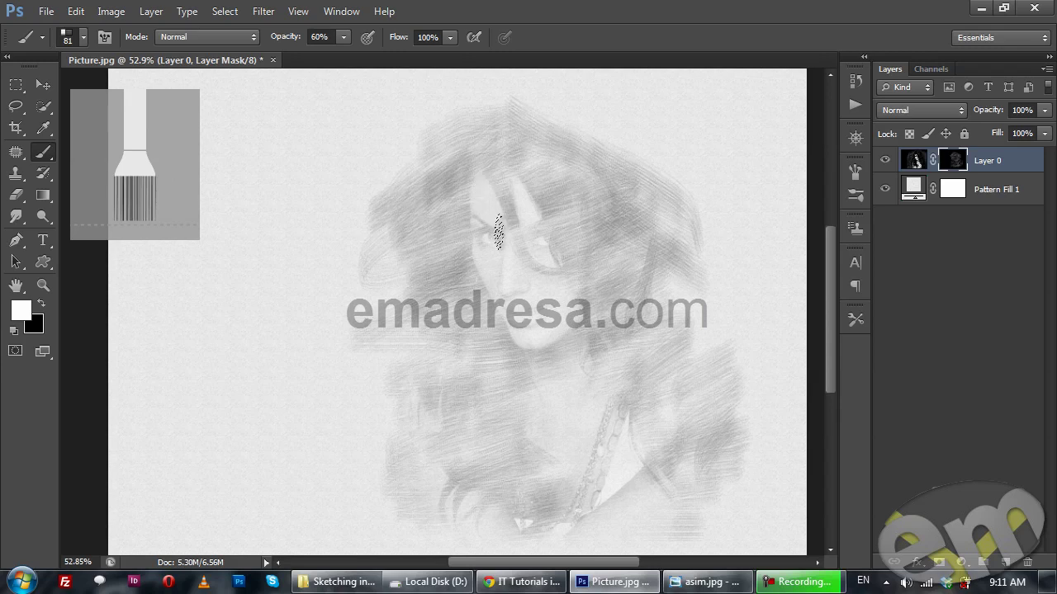
- Paint a second pass of bristle strokes on the mask over the face, neck, strap and hair to strengthen those areas
mouse_move(474, 195)
mouse_down()
mouse_move(487, 244)
mouse_move(481, 237)
mouse_move(498, 244)
mouse_move(478, 253)
mouse_move(531, 308)
mouse_move(496, 308)
mouse_move(538, 331)
mouse_move(519, 332)
mouse_move(580, 318)
mouse_move(525, 345)
mouse_move(548, 316)
mouse_move(513, 307)
mouse_move(513, 289)
mouse_move(512, 312)
mouse_move(524, 269)
mouse_move(544, 283)
mouse_move(528, 311)
mouse_move(540, 266)
mouse_move(507, 233)
mouse_move(533, 231)
mouse_move(483, 169)
mouse_up()
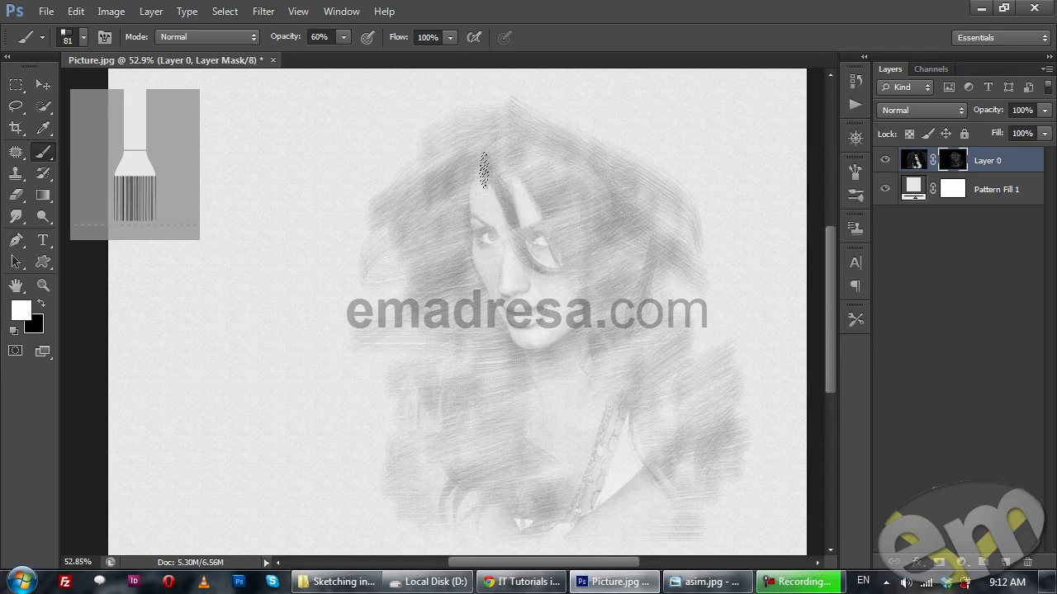
mouse_move(483, 233)
mouse_down()
mouse_move(520, 301)
mouse_move(584, 310)
mouse_move(571, 328)
mouse_move(593, 337)
mouse_move(529, 365)
mouse_move(565, 378)
mouse_move(544, 402)
mouse_move(592, 385)
mouse_move(615, 411)
mouse_up()
drag(640, 375, 604, 472)
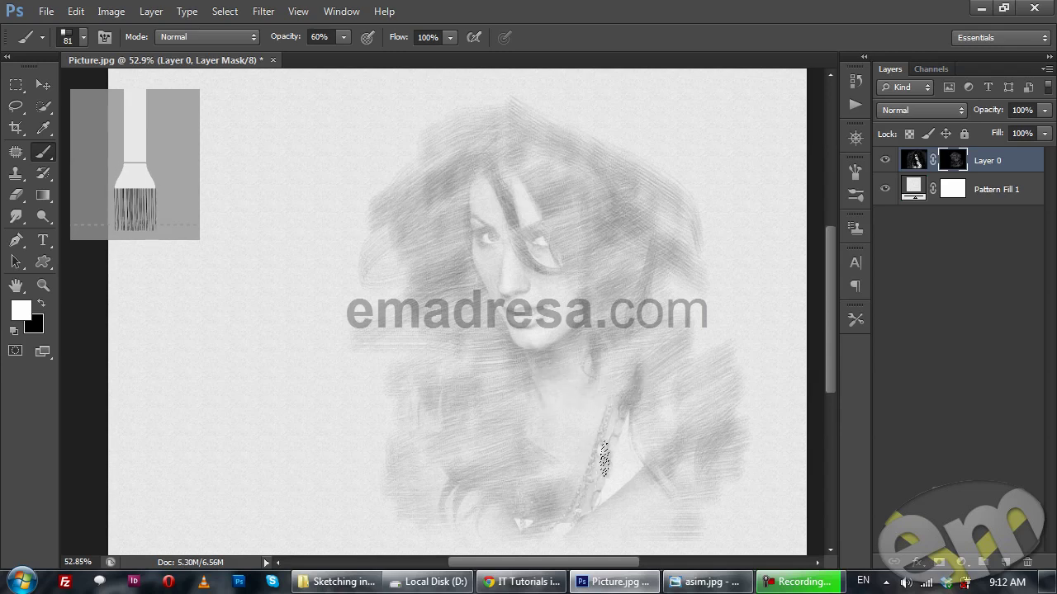
mouse_move(559, 516)
mouse_down()
mouse_move(439, 502)
mouse_move(430, 488)
mouse_move(448, 464)
mouse_move(425, 453)
mouse_move(436, 407)
mouse_move(464, 381)
mouse_move(426, 372)
mouse_move(479, 349)
mouse_move(409, 347)
mouse_move(409, 319)
mouse_move(429, 281)
mouse_move(420, 257)
mouse_move(442, 221)
mouse_move(396, 206)
mouse_move(522, 131)
mouse_move(593, 168)
mouse_move(609, 197)
mouse_move(515, 147)
mouse_move(512, 162)
mouse_move(531, 189)
mouse_move(499, 161)
mouse_move(528, 185)
mouse_move(571, 261)
mouse_move(593, 265)
mouse_move(561, 211)
mouse_move(588, 237)
mouse_move(550, 166)
mouse_move(622, 247)
mouse_move(589, 299)
mouse_move(573, 272)
mouse_move(613, 373)
mouse_move(595, 348)
mouse_move(597, 361)
mouse_move(618, 322)
mouse_move(600, 308)
mouse_move(619, 309)
mouse_move(636, 286)
mouse_move(600, 262)
mouse_move(611, 241)
mouse_move(630, 246)
mouse_move(605, 213)
mouse_move(509, 157)
mouse_move(511, 204)
mouse_move(497, 200)
mouse_move(531, 261)
mouse_move(506, 224)
mouse_move(551, 265)
mouse_move(504, 225)
mouse_move(587, 285)
mouse_move(575, 283)
mouse_move(600, 287)
mouse_move(646, 347)
mouse_move(636, 373)
mouse_move(616, 382)
mouse_move(608, 355)
mouse_move(665, 345)
mouse_move(658, 311)
mouse_move(674, 295)
mouse_move(644, 312)
mouse_move(634, 280)
mouse_move(658, 348)
mouse_move(661, 405)
mouse_move(644, 445)
mouse_move(698, 493)
mouse_move(620, 506)
mouse_move(726, 413)
mouse_move(684, 388)
mouse_move(677, 431)
mouse_move(709, 490)
mouse_move(725, 421)
mouse_move(688, 385)
mouse_move(742, 339)
mouse_move(644, 362)
mouse_move(724, 285)
mouse_move(662, 299)
mouse_move(688, 207)
mouse_move(682, 213)
mouse_move(675, 173)
mouse_move(615, 141)
mouse_move(645, 132)
mouse_move(483, 132)
mouse_move(461, 161)
mouse_move(470, 145)
mouse_move(434, 271)
mouse_move(453, 277)
mouse_move(443, 318)
mouse_move(483, 329)
mouse_move(495, 359)
mouse_move(487, 384)
mouse_move(530, 416)
mouse_move(445, 370)
mouse_move(443, 386)
mouse_move(512, 452)
mouse_move(475, 499)
mouse_move(583, 531)
mouse_up()
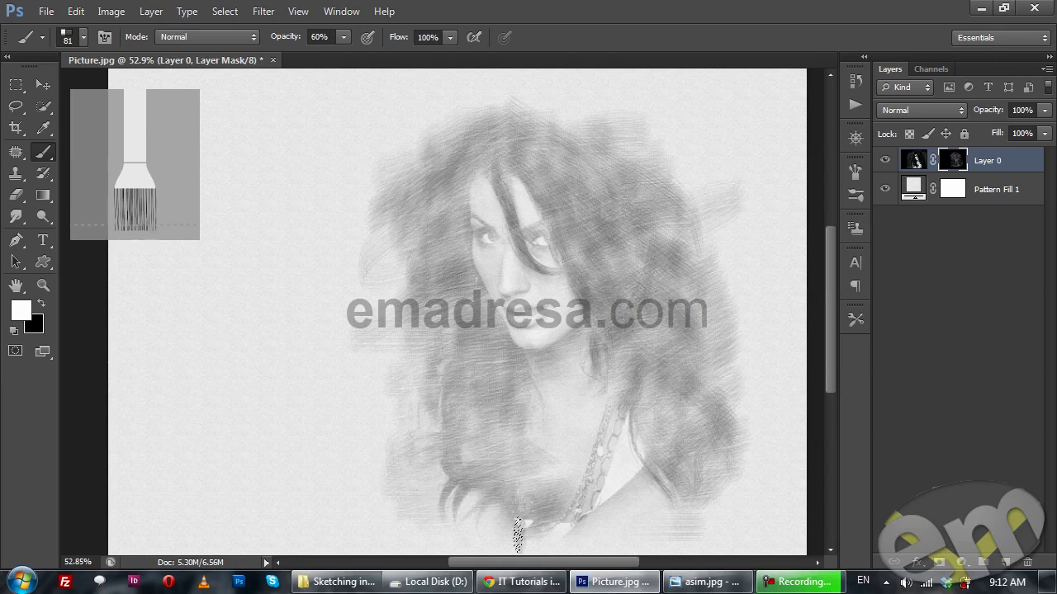
mouse_move(406, 468)
mouse_down()
mouse_move(439, 365)
mouse_move(529, 359)
mouse_up()
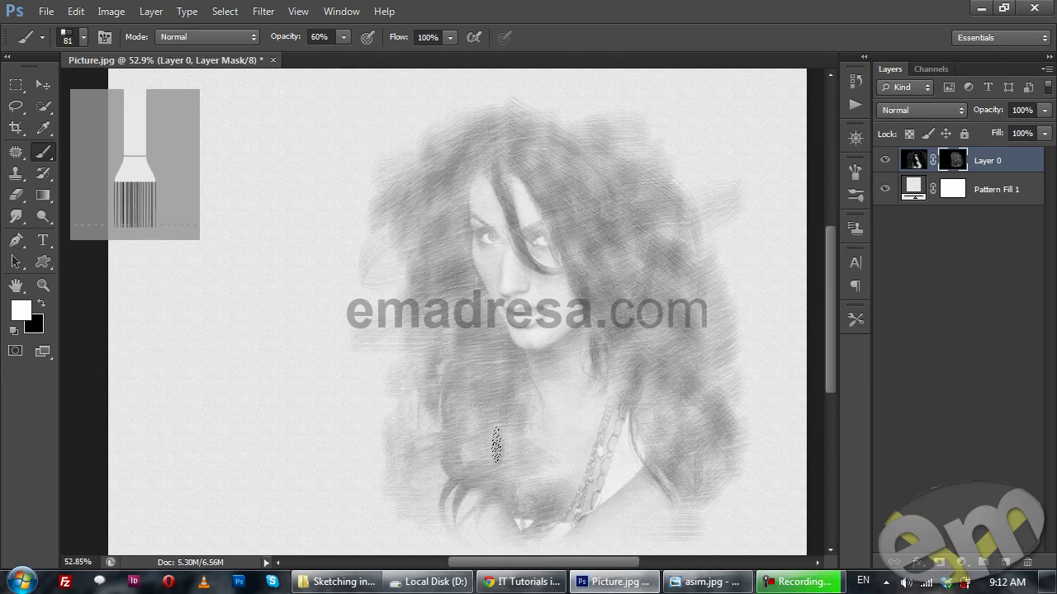
- Add more bristle strokes on the mask over the eyes, mouth and upper hair to bring out their detail
key(space)
mouse_move(562, 329)
mouse_down()
mouse_move(543, 398)
mouse_move(535, 355)
mouse_move(509, 322)
mouse_up()
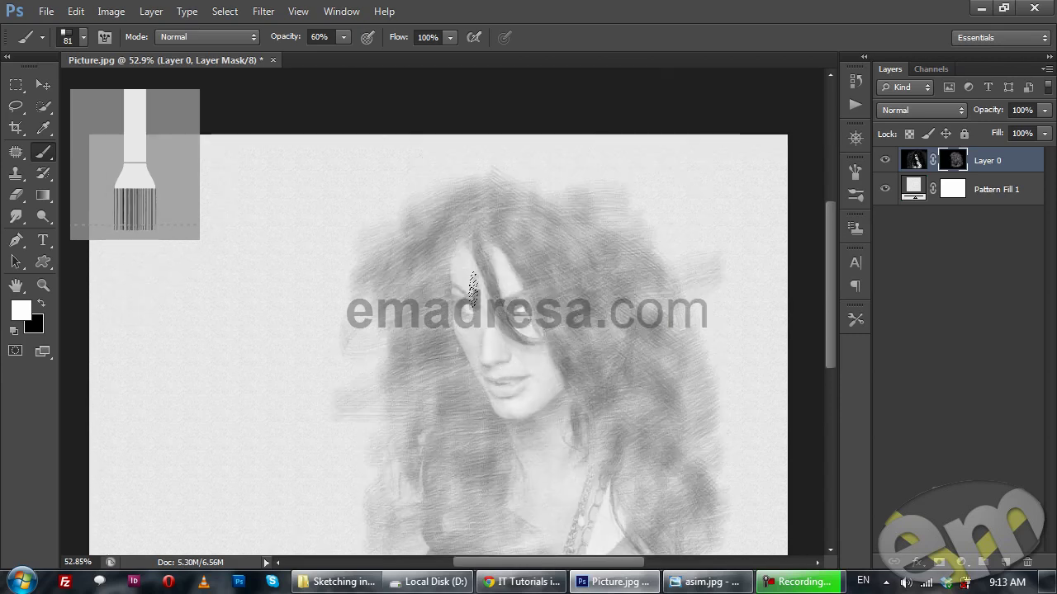
mouse_move(549, 339)
mouse_down()
mouse_move(524, 292)
mouse_move(563, 292)
mouse_move(570, 241)
mouse_move(487, 208)
mouse_move(616, 246)
mouse_up()
mouse_move(547, 240)
mouse_down()
mouse_move(613, 274)
mouse_move(637, 302)
mouse_move(606, 323)
mouse_move(609, 341)
mouse_move(678, 360)
mouse_move(664, 318)
mouse_move(674, 289)
mouse_move(646, 351)
mouse_move(643, 397)
mouse_move(698, 432)
mouse_move(649, 346)
mouse_up()
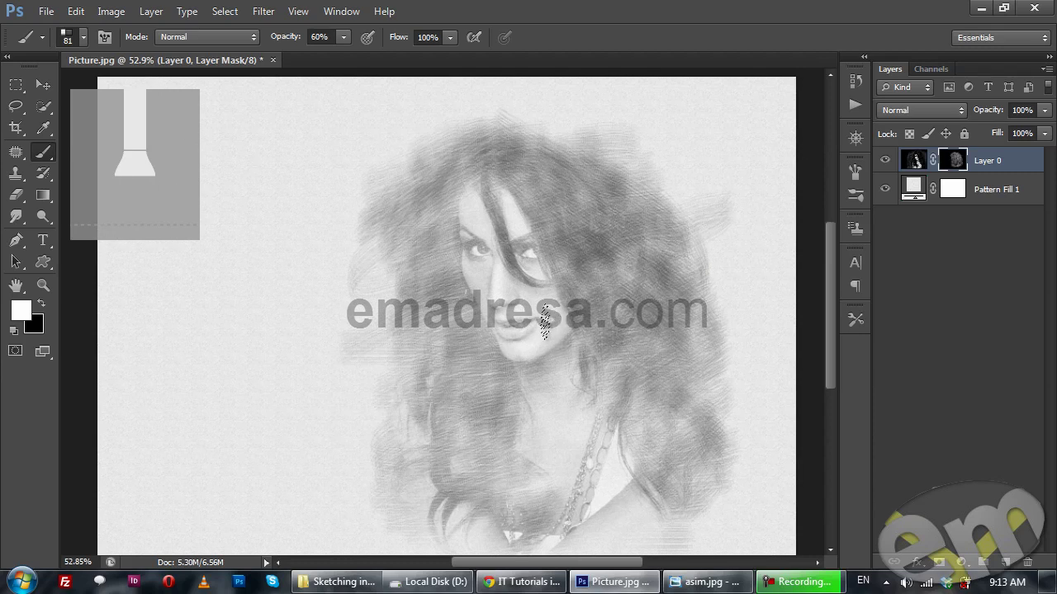
- Blend the rough outer edges of the hair on Layer 0's mask with the Mixer Brush at 94 px
right_click(49, 153)
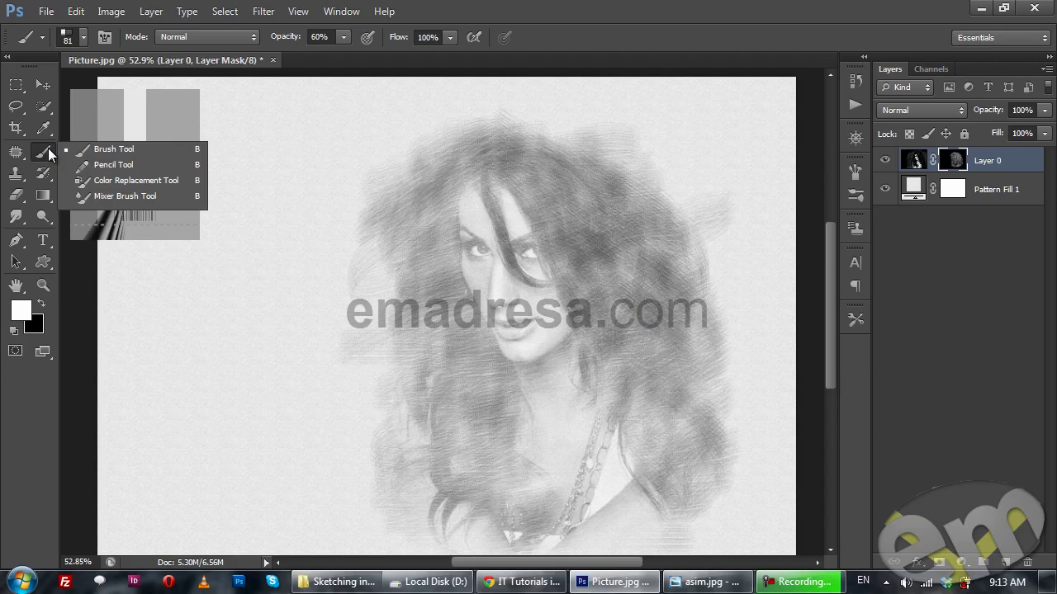
click(113, 199)
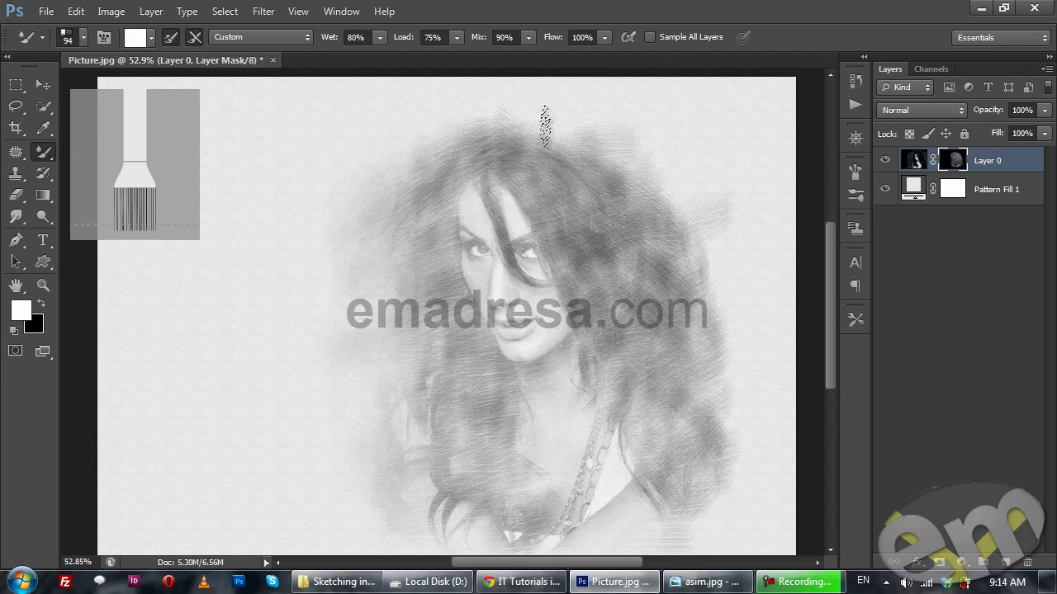
drag(539, 187, 538, 187)
mouse_move(663, 285)
mouse_down()
mouse_move(581, 324)
mouse_move(681, 417)
mouse_move(648, 398)
mouse_up()
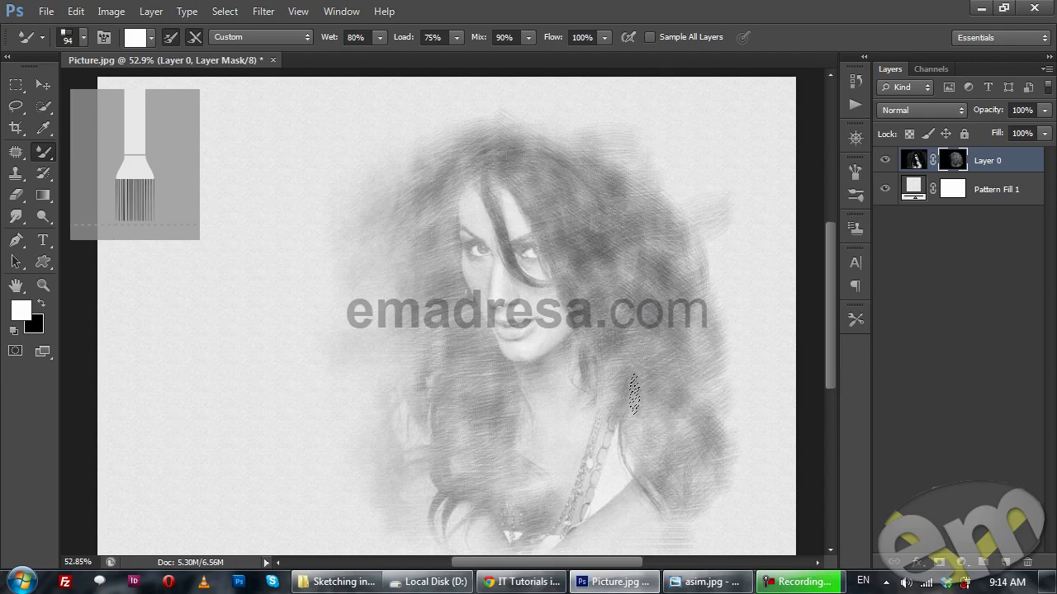
mouse_move(718, 217)
mouse_down()
mouse_move(665, 185)
mouse_move(631, 203)
mouse_move(689, 211)
mouse_move(683, 188)
mouse_move(584, 177)
mouse_move(605, 171)
mouse_move(597, 154)
mouse_move(577, 154)
mouse_move(646, 160)
mouse_move(724, 185)
mouse_move(733, 225)
mouse_move(724, 234)
mouse_move(723, 207)
mouse_move(692, 213)
mouse_move(761, 214)
mouse_move(736, 199)
mouse_move(711, 220)
mouse_move(613, 168)
mouse_move(700, 213)
mouse_move(631, 181)
mouse_move(655, 176)
mouse_move(568, 149)
mouse_move(693, 231)
mouse_move(652, 179)
mouse_move(670, 175)
mouse_move(616, 137)
mouse_move(651, 229)
mouse_move(732, 256)
mouse_up()
mouse_move(690, 299)
mouse_down()
mouse_move(724, 320)
mouse_move(728, 343)
mouse_move(702, 354)
mouse_move(754, 319)
mouse_move(677, 320)
mouse_move(732, 295)
mouse_move(680, 292)
mouse_move(730, 273)
mouse_move(704, 274)
mouse_move(731, 281)
mouse_move(765, 324)
mouse_up()
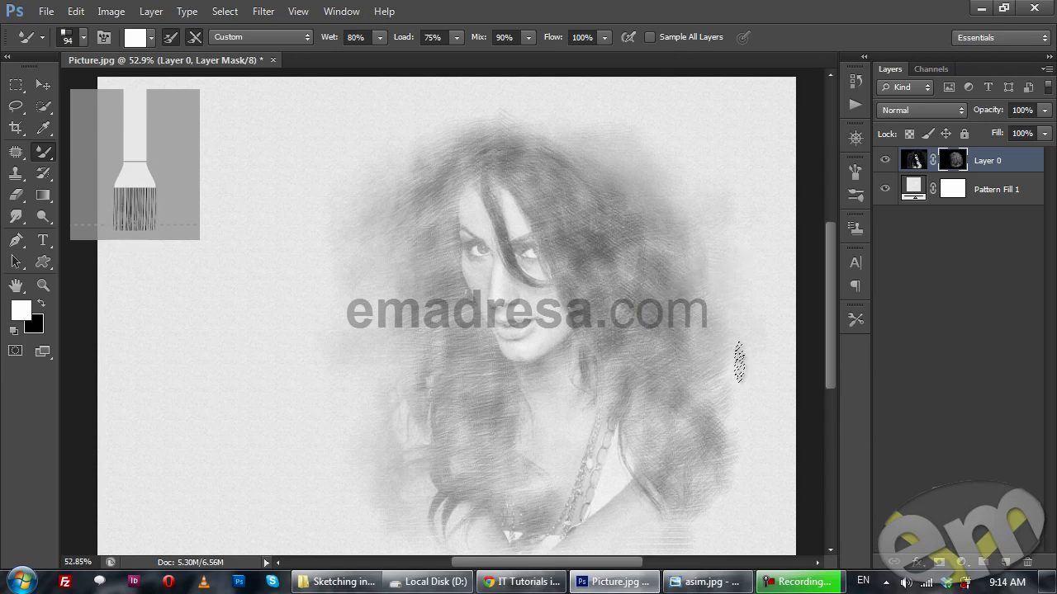
mouse_move(686, 402)
mouse_down()
mouse_move(756, 496)
mouse_move(683, 528)
mouse_move(729, 525)
mouse_move(735, 501)
mouse_move(691, 494)
mouse_move(725, 439)
mouse_move(663, 471)
mouse_move(686, 482)
mouse_move(698, 531)
mouse_move(749, 542)
mouse_move(694, 520)
mouse_move(716, 478)
mouse_move(707, 464)
mouse_move(733, 420)
mouse_move(699, 392)
mouse_move(711, 439)
mouse_move(696, 426)
mouse_move(749, 456)
mouse_move(699, 450)
mouse_move(681, 502)
mouse_move(716, 522)
mouse_move(690, 509)
mouse_move(661, 535)
mouse_move(755, 509)
mouse_move(685, 527)
mouse_move(424, 535)
mouse_move(392, 516)
mouse_move(377, 225)
mouse_up()
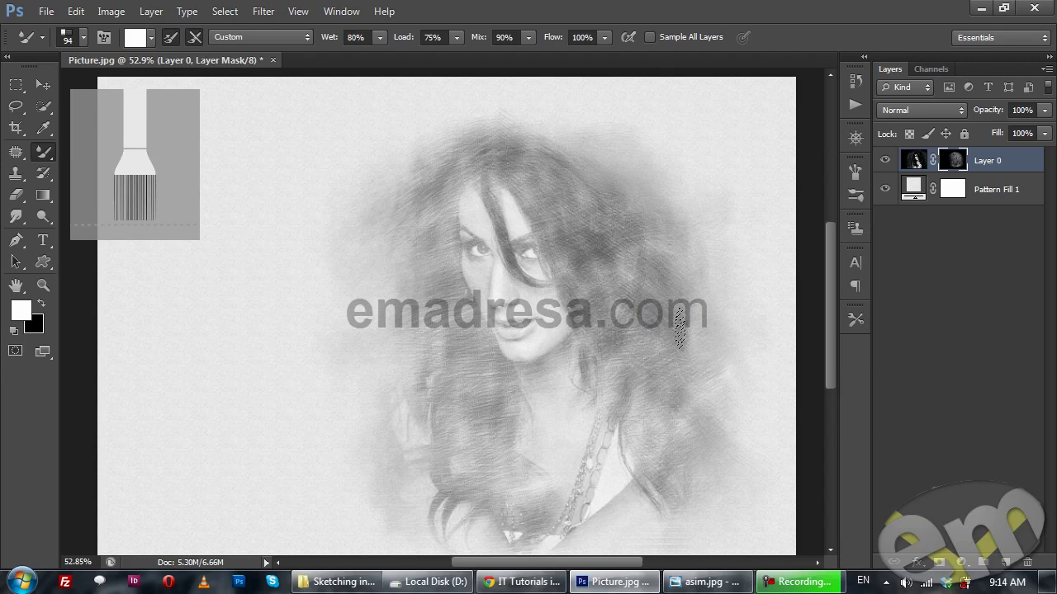
- Fill a new layer above Layer 0 with a diagonal Violet, Orange linear gradient and set its blend mode to Overlay
click(1008, 562)
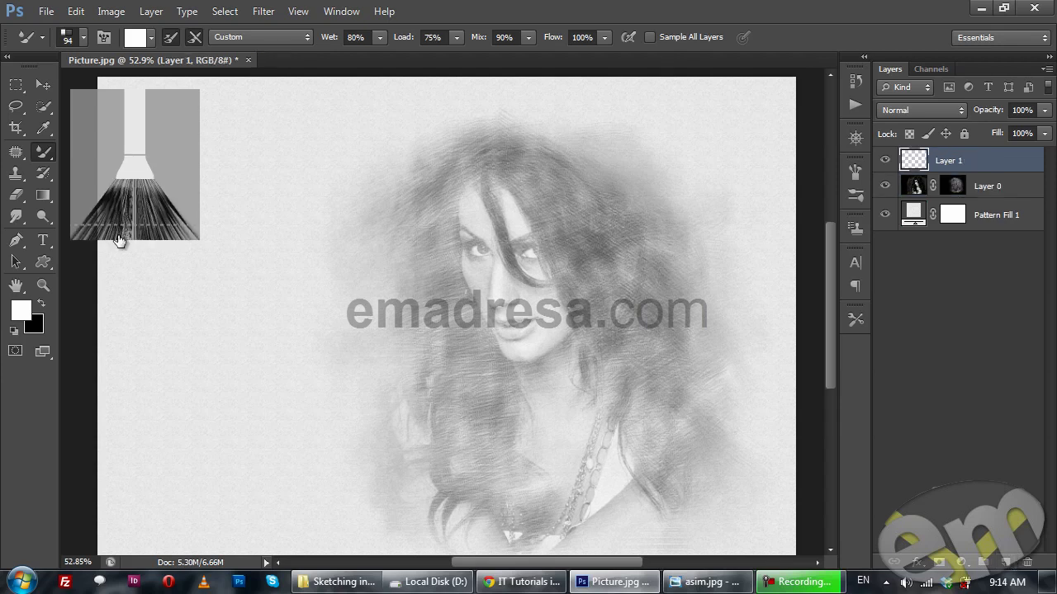
click(47, 198)
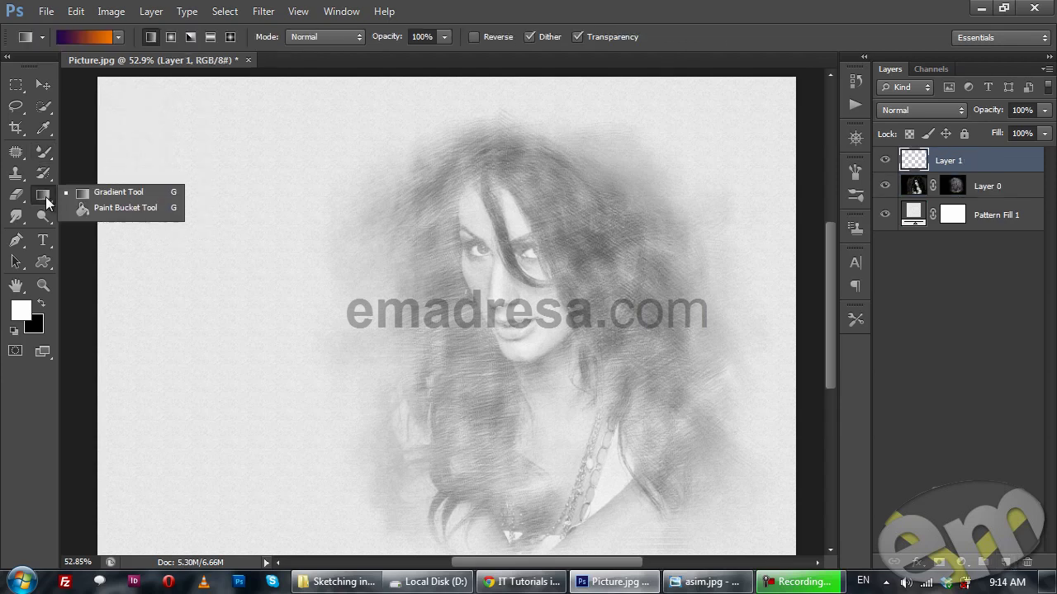
click(105, 193)
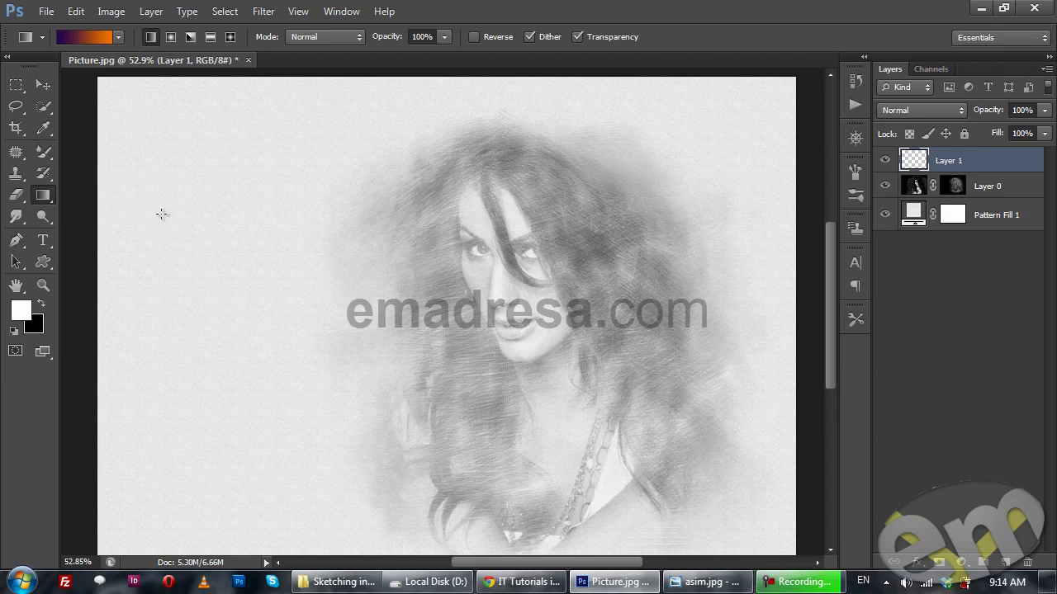
click(79, 37)
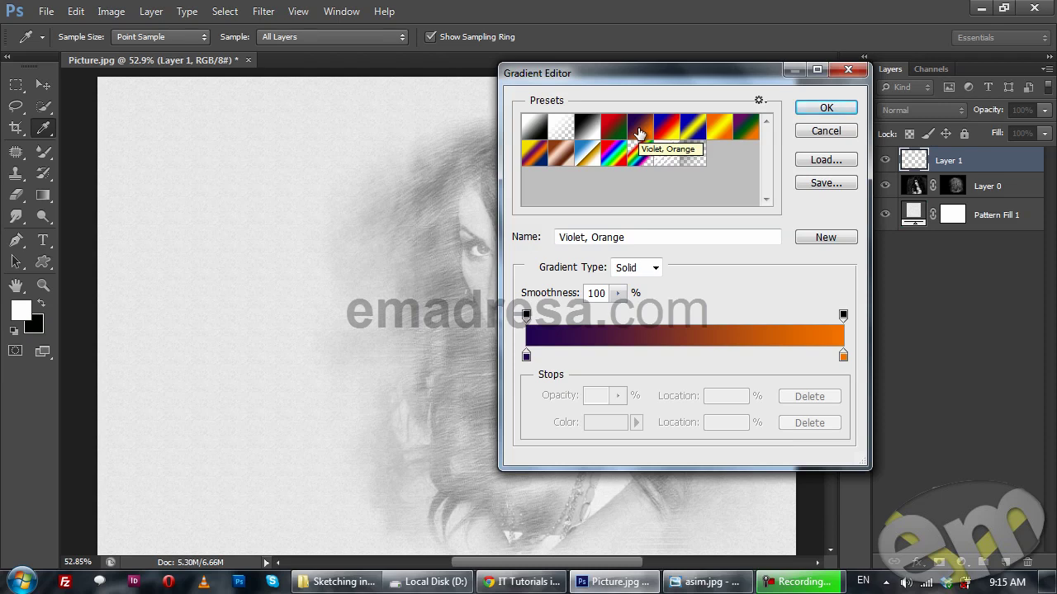
click(814, 109)
drag(367, 142, 705, 501)
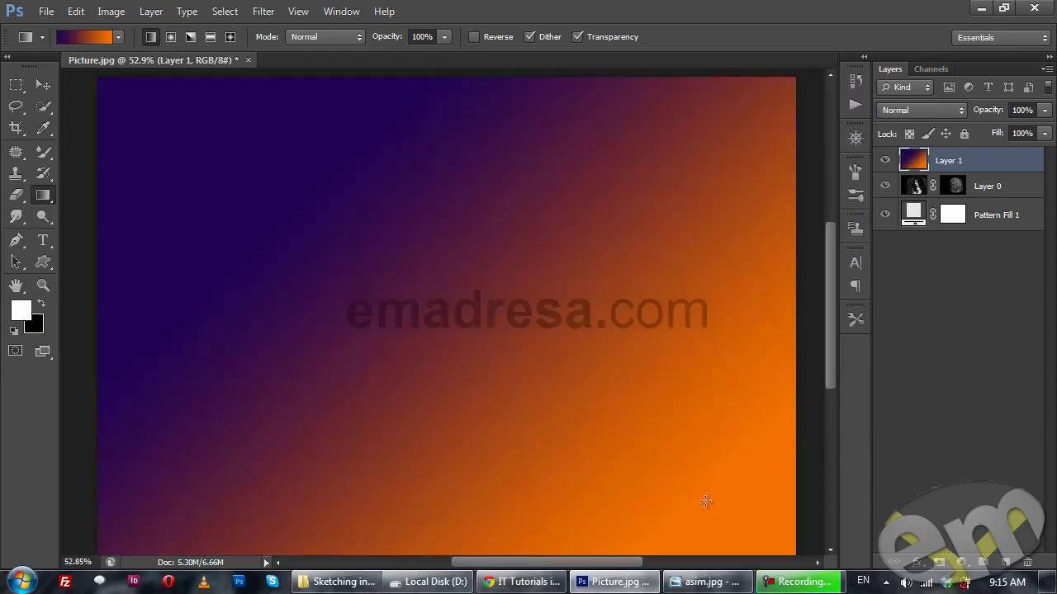
click(943, 110)
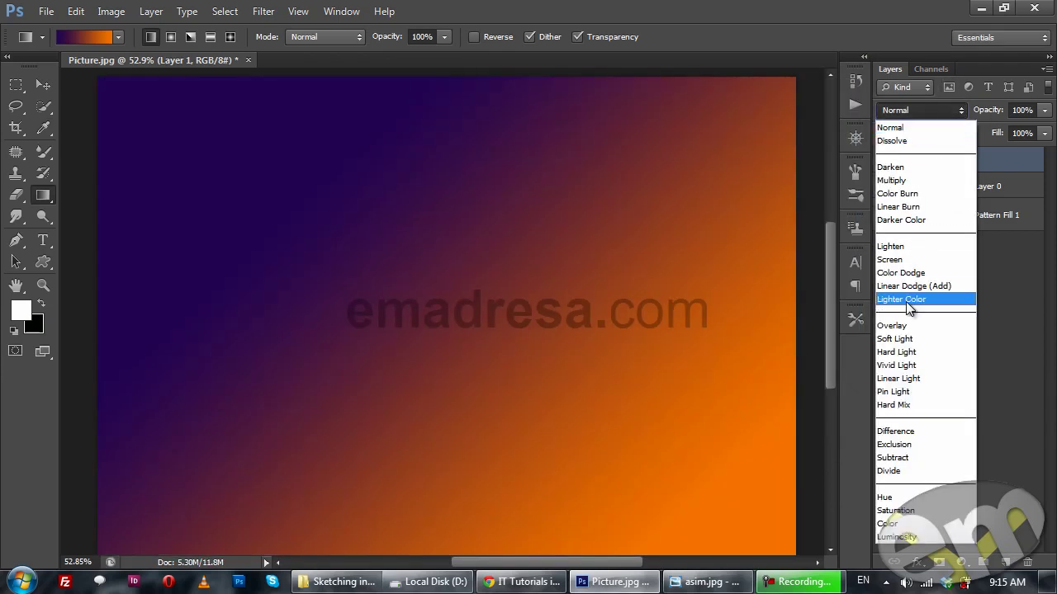
click(907, 326)
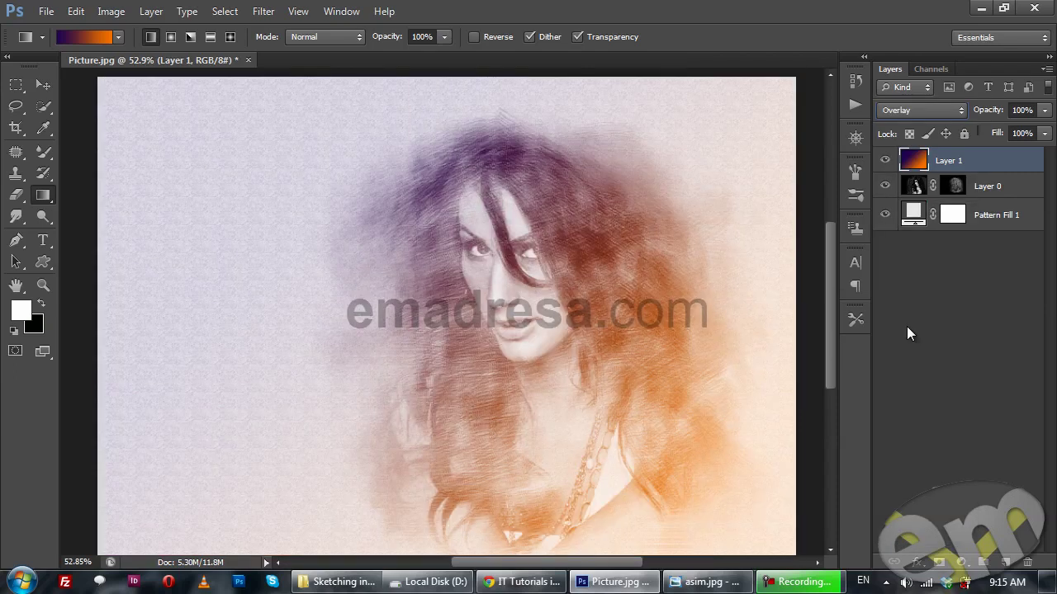
- Try out the blend modes from Dissolve through Linear Burn and Screen on the gradient layer, and return it to Overlay
click(42, 82)
key(ctrl+t)
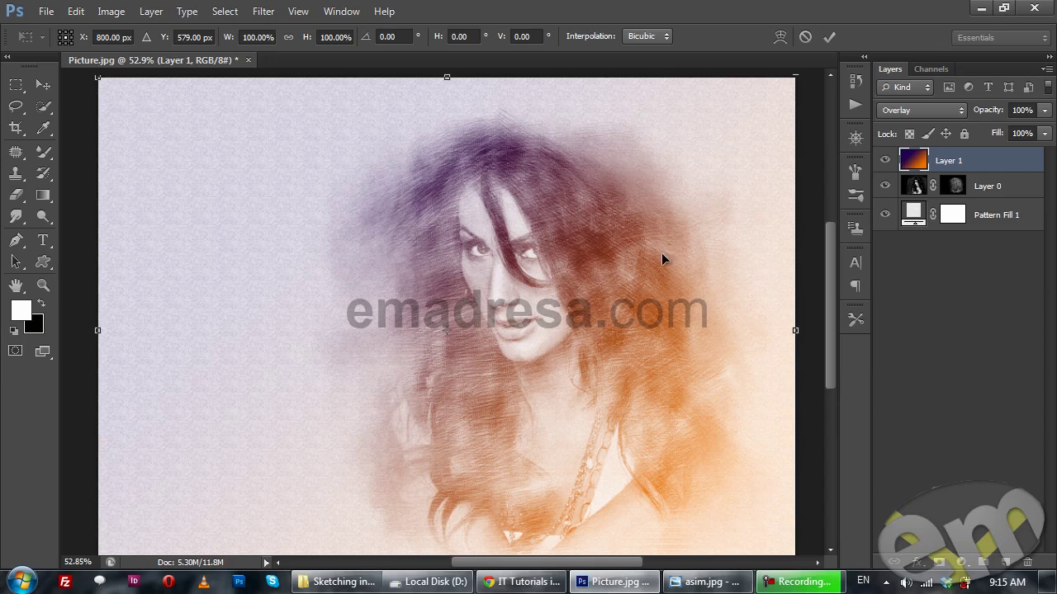
click(906, 113)
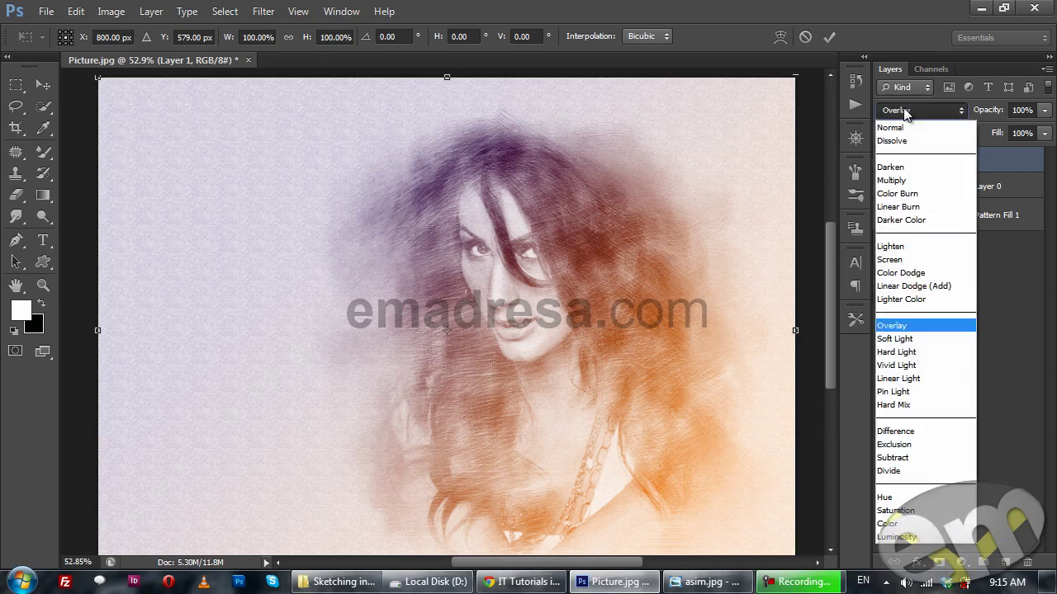
click(903, 139)
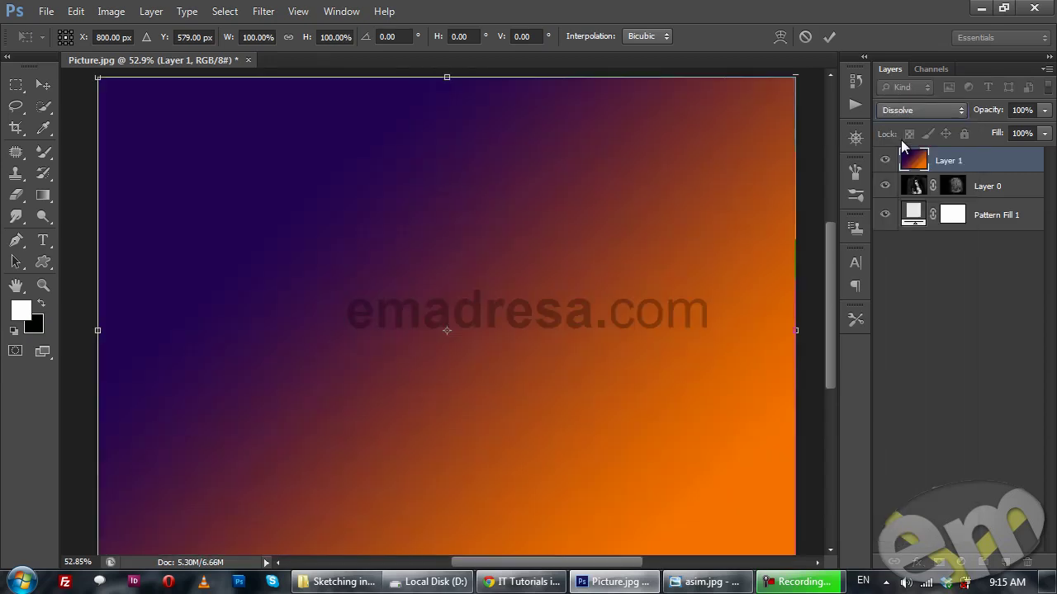
key(Down)
key(Down)
key(Down)
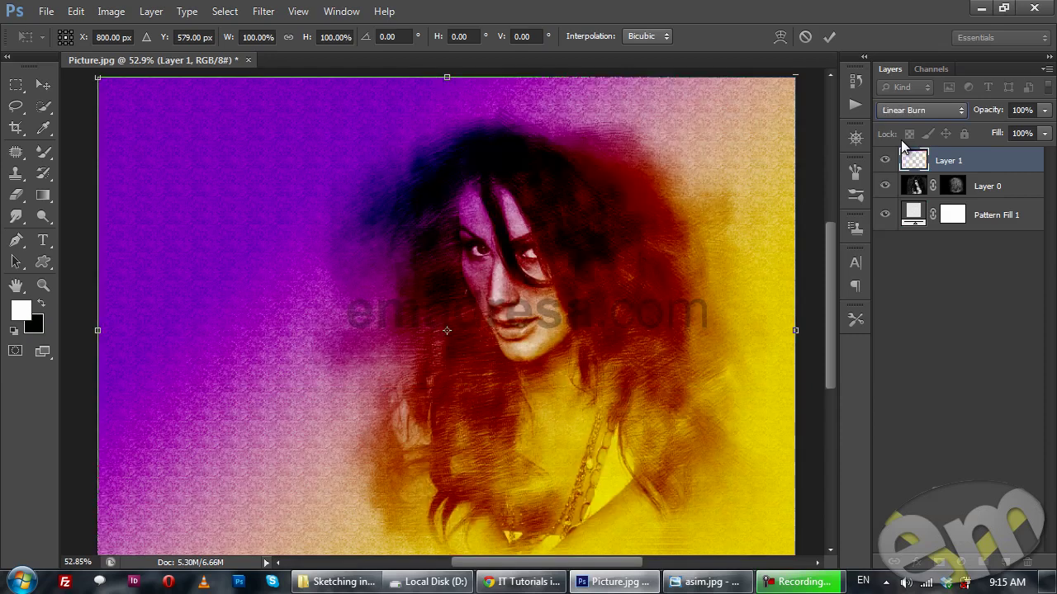
key(Down)
key(Down)
key(Down)
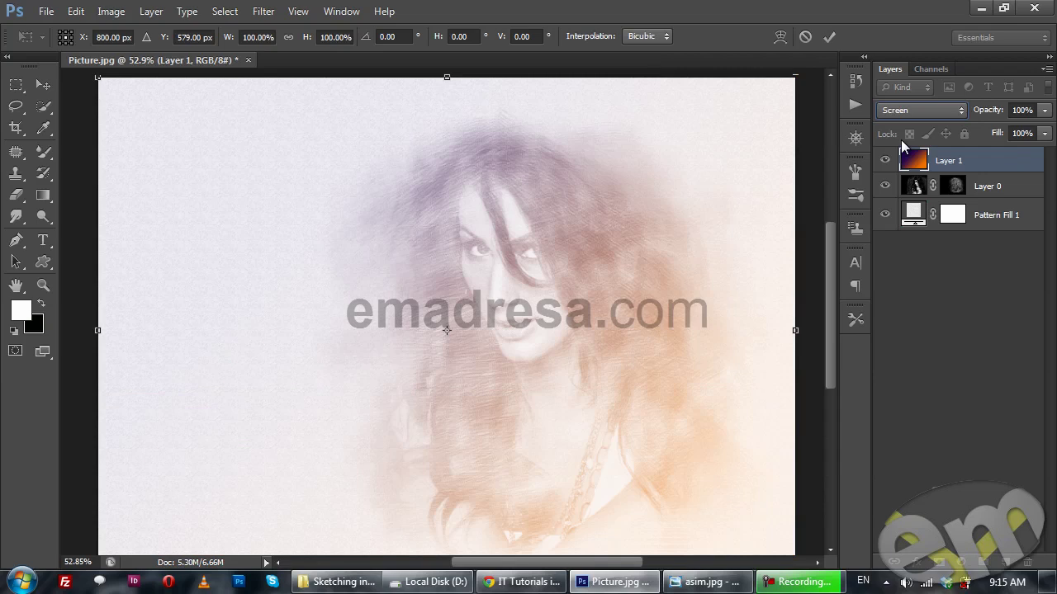
key(Down)
key(Down)
key(Down)
key(Down)
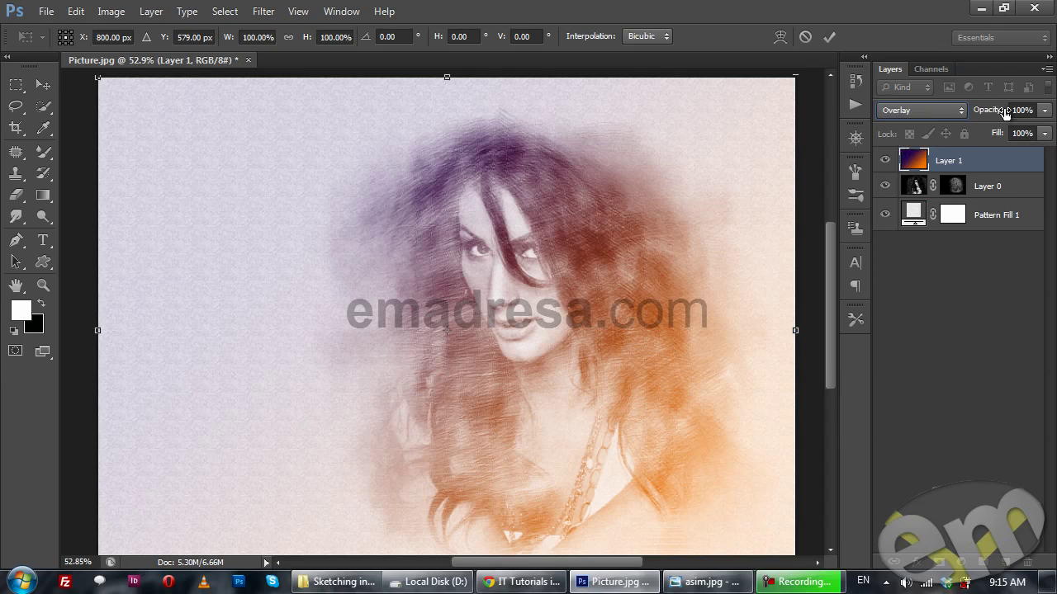
- Lower the gradient layer's opacity to 75% and leave the free transform
drag(985, 119, 931, 129)
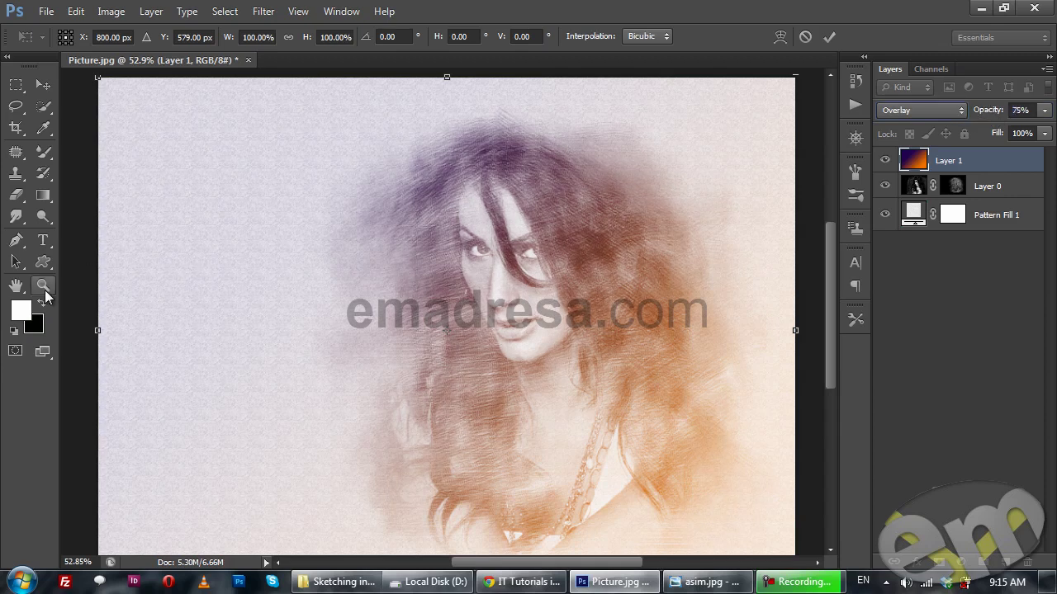
click(45, 291)
click(478, 233)
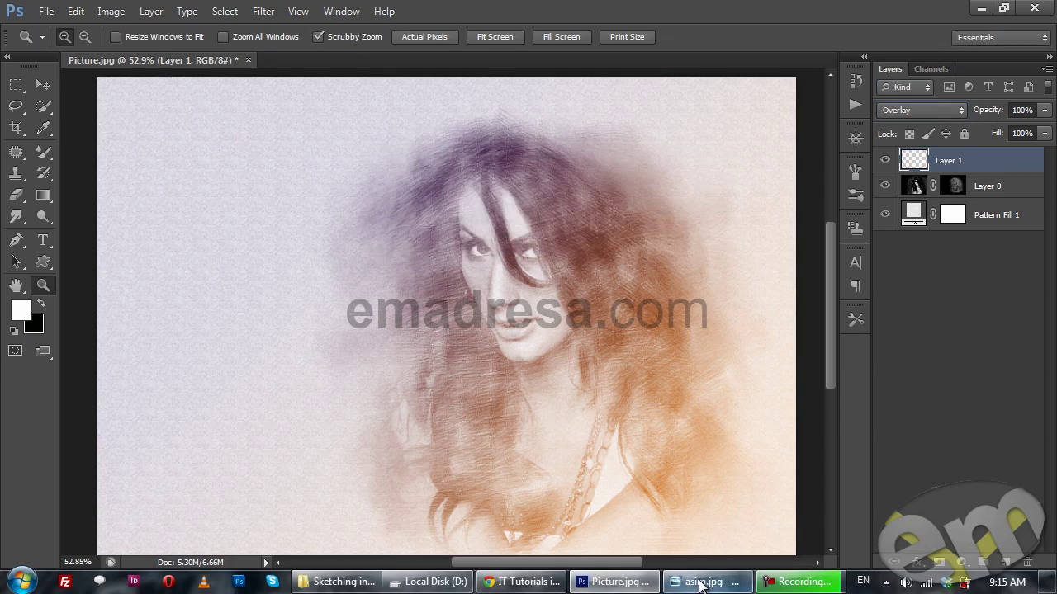
- View the example sketch image in Windows Photo Viewer, and the Facebook group and Photoshopin urdu YouTube channel in Chrome
click(698, 583)
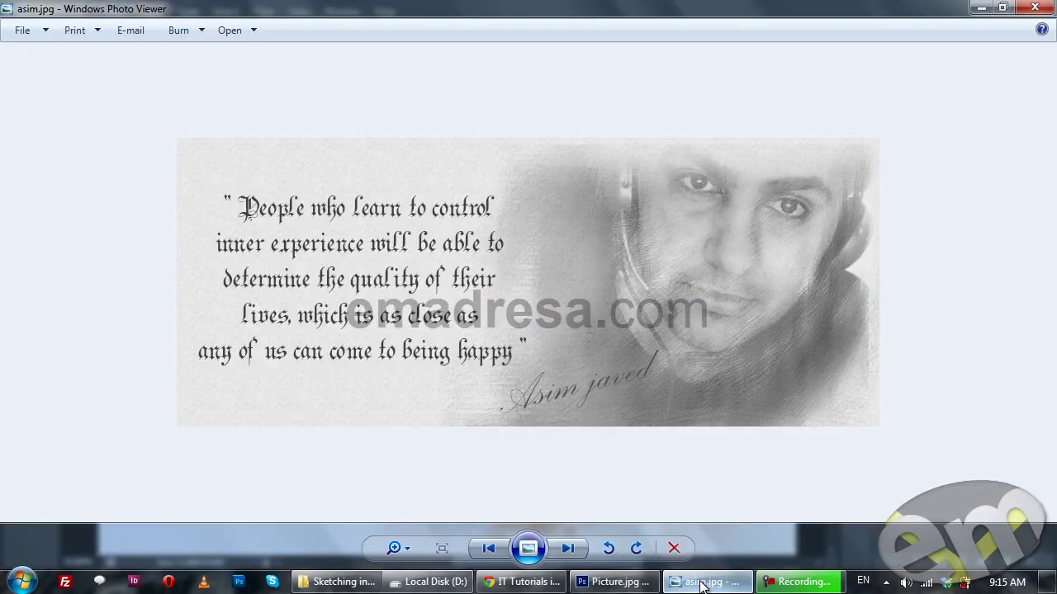
click(700, 585)
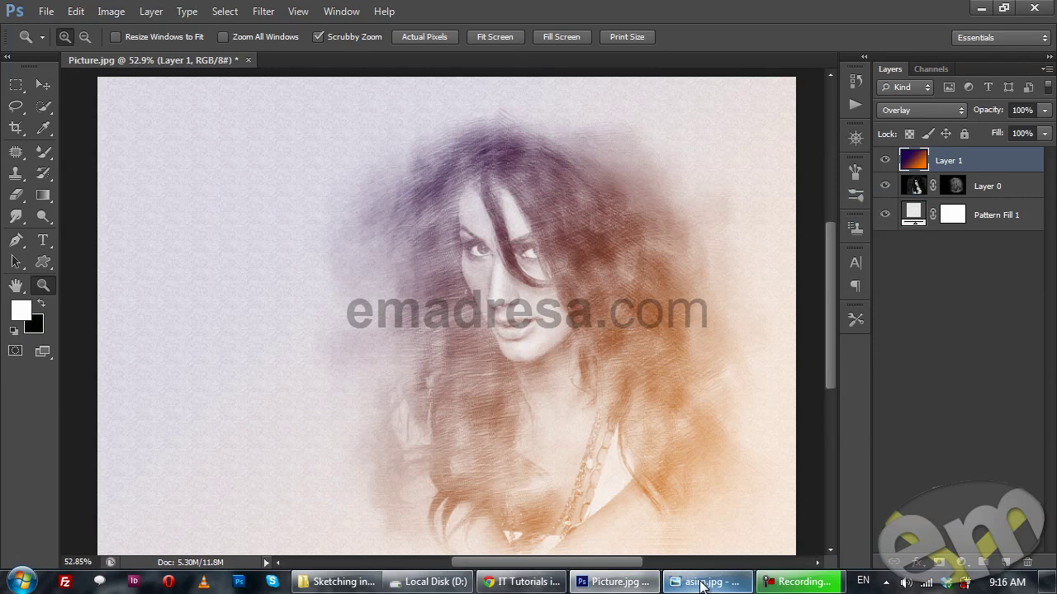
click(520, 582)
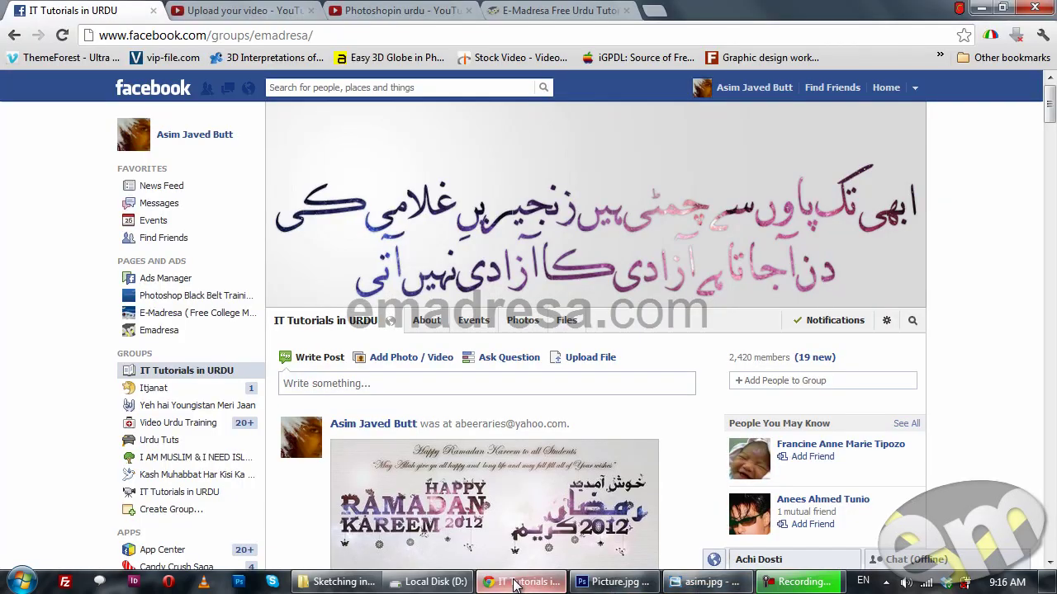
click(396, 8)
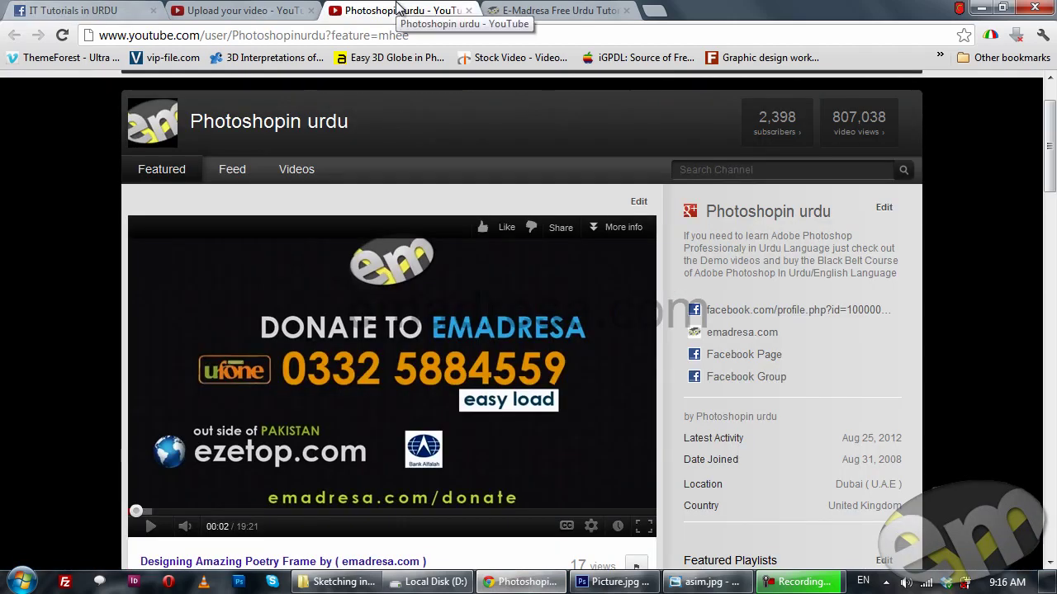
- View the E-Madresa website's home page in Chrome down to the subscribe and Facebook banners, and return to Picture.jpg in Photoshop
click(555, 8)
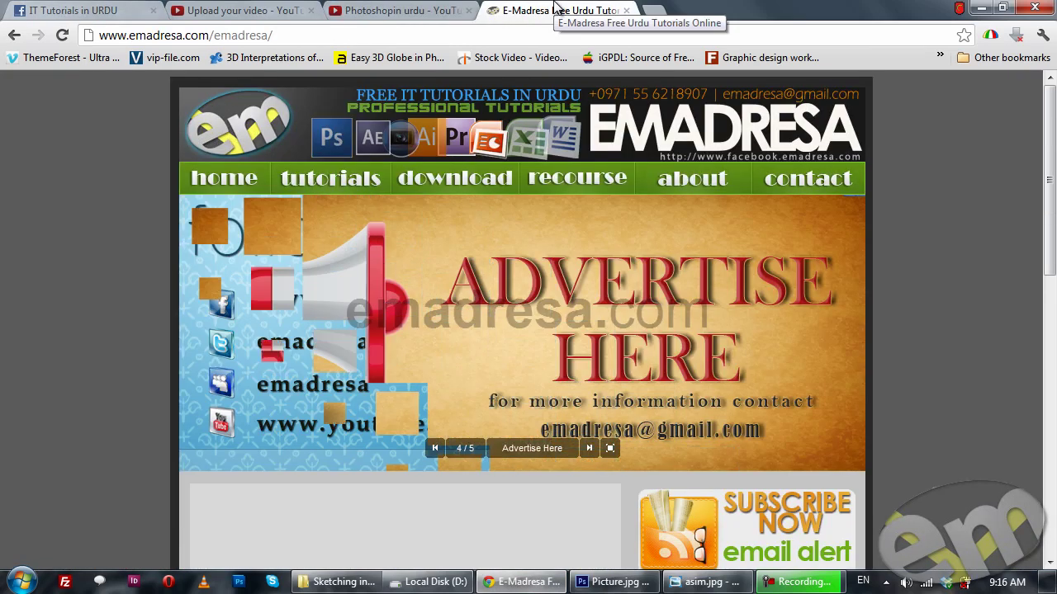
scroll(56, 230, down, 3)
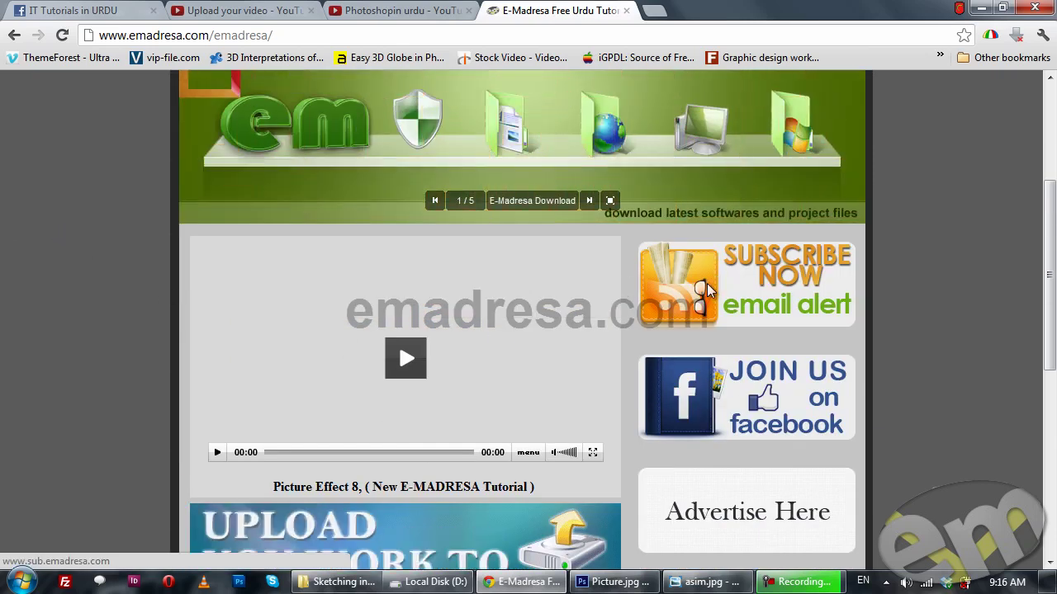
key(alt+Tab)
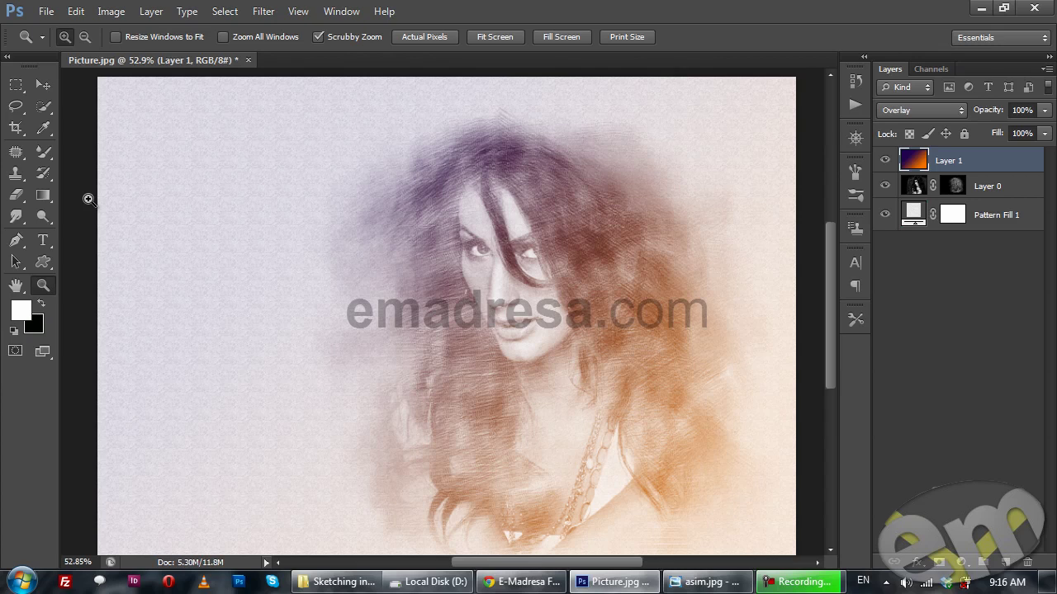
- View the E-Madresa upload banner and the IT Tutorials in URDU Facebook group posts in Chrome, and return to Picture.jpg in Photoshop
click(523, 582)
scroll(289, 436, down, 2)
scroll(289, 433, down, 1)
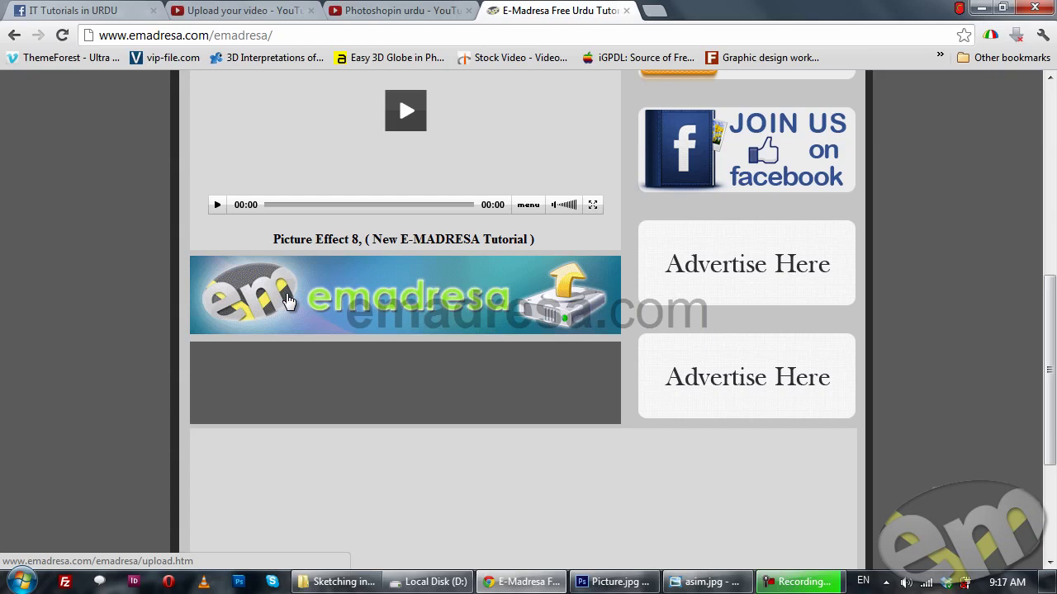
click(106, 8)
scroll(454, 276, down, 1)
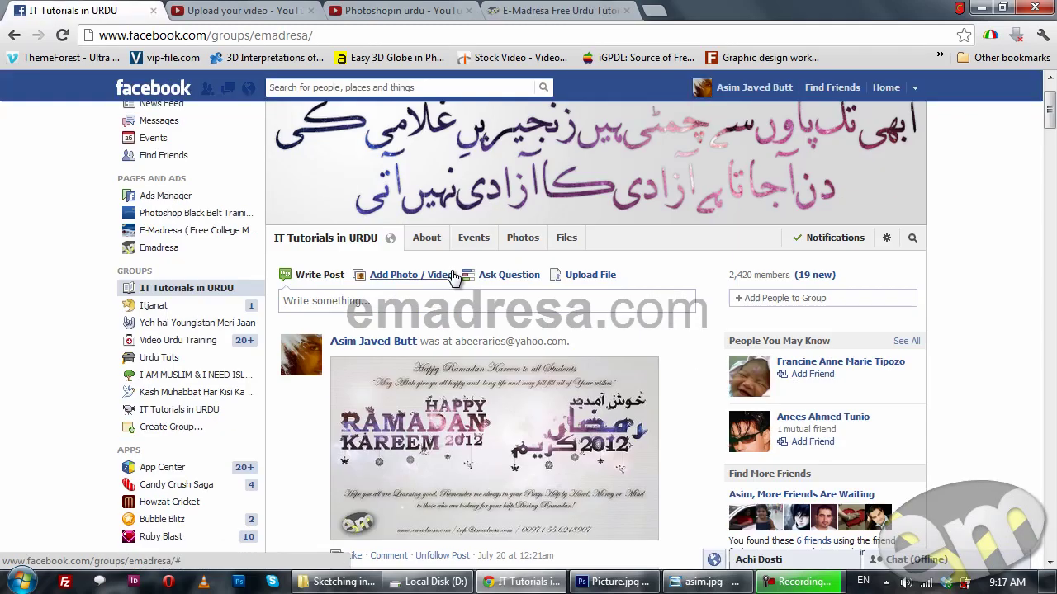
scroll(454, 277, down, 1)
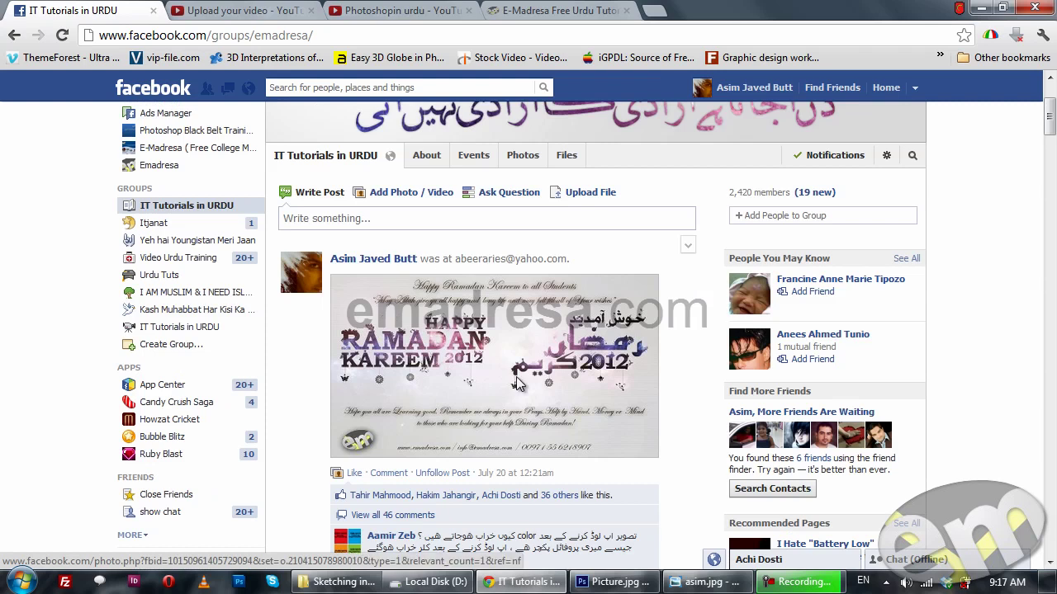
click(623, 585)
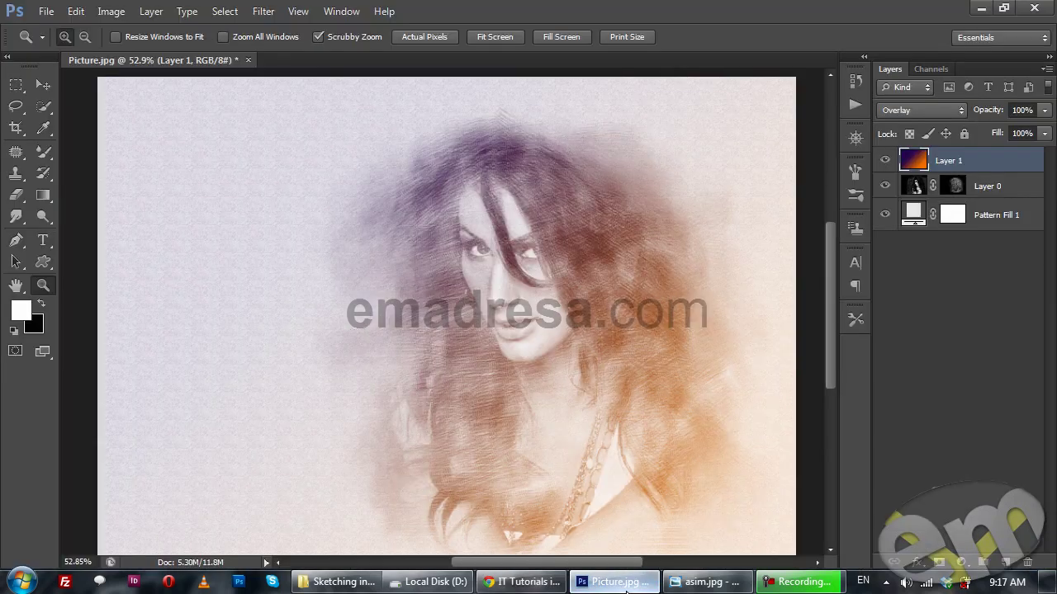